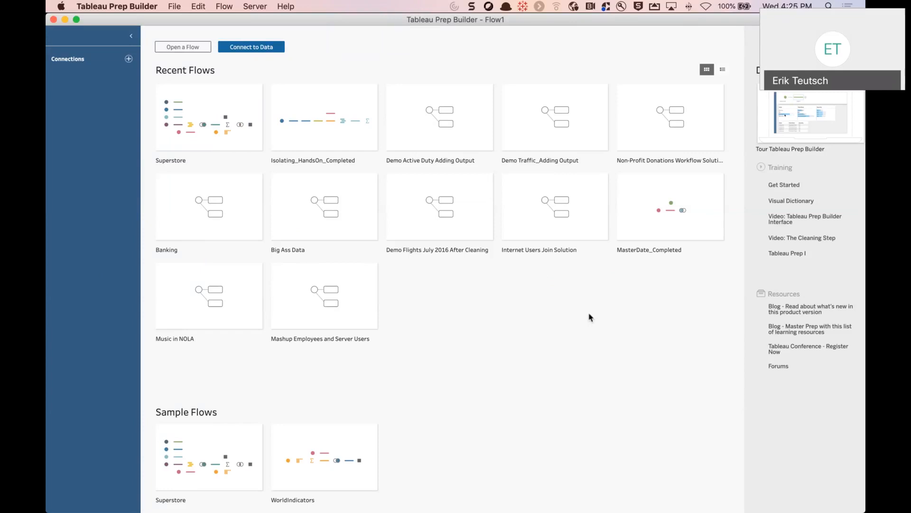
Connect to the text file SupplyMax_sales.csv as the flow's data input.
mouse_move(767, 261)
left_click(128, 60)
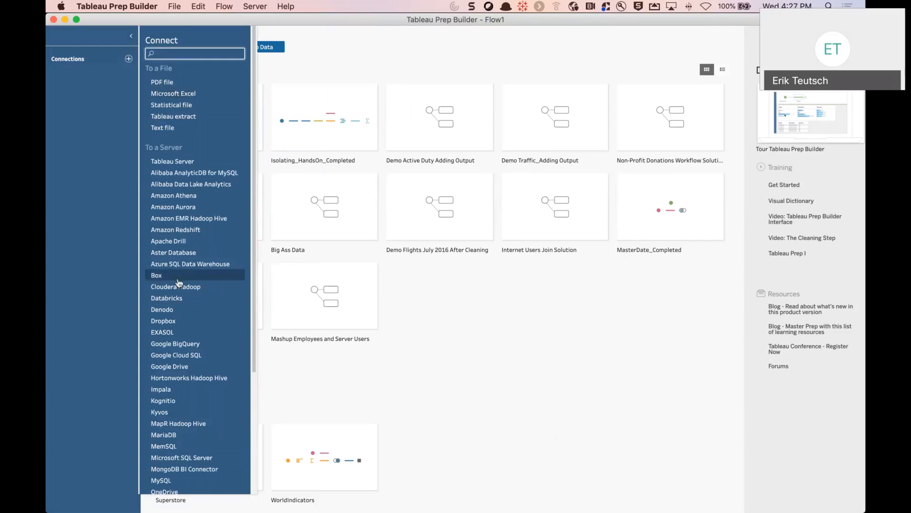
scroll(179, 283, "down", 5)
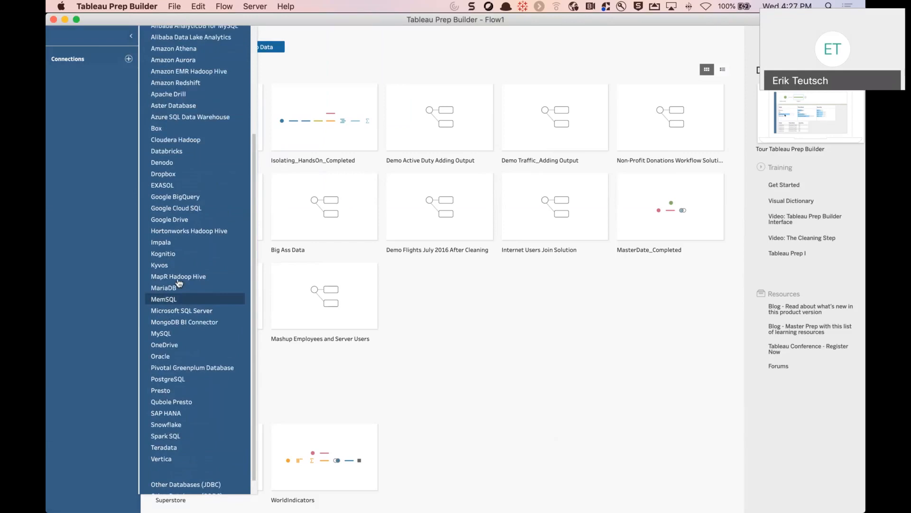
scroll(179, 283, "up", 5)
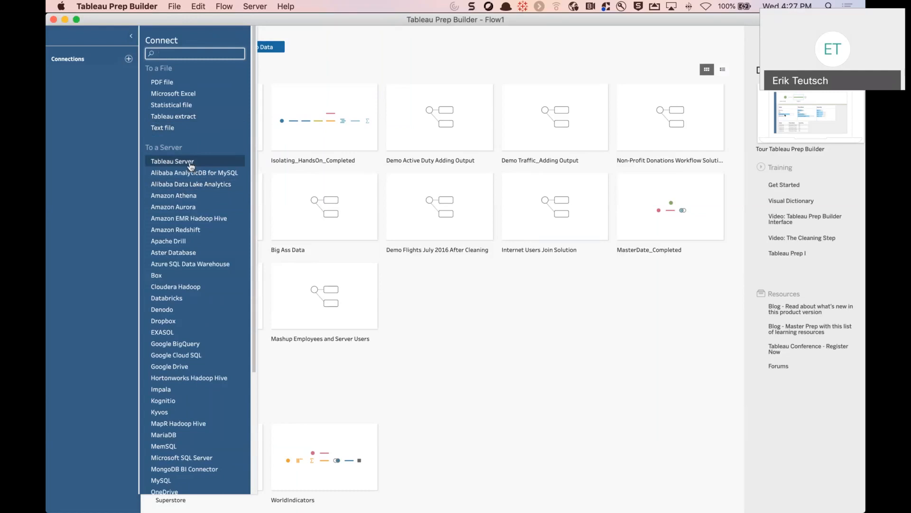
left_click(192, 128)
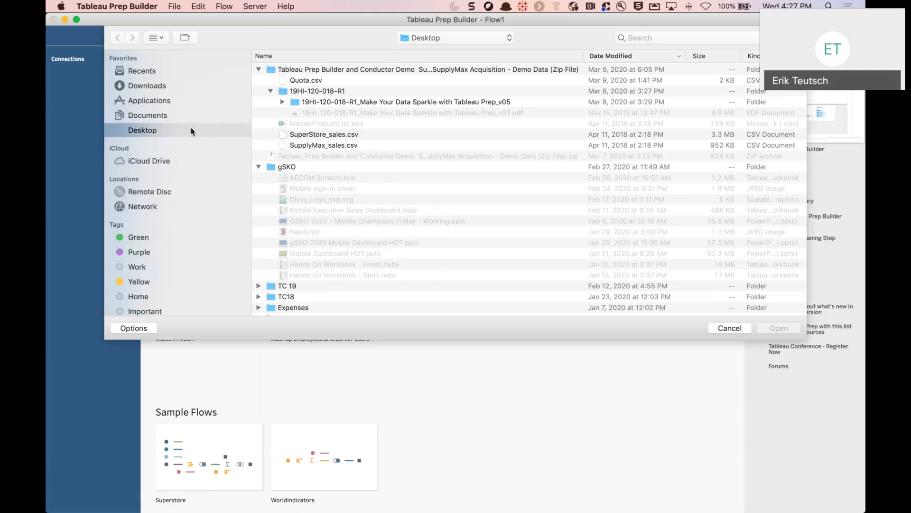
left_click(296, 146)
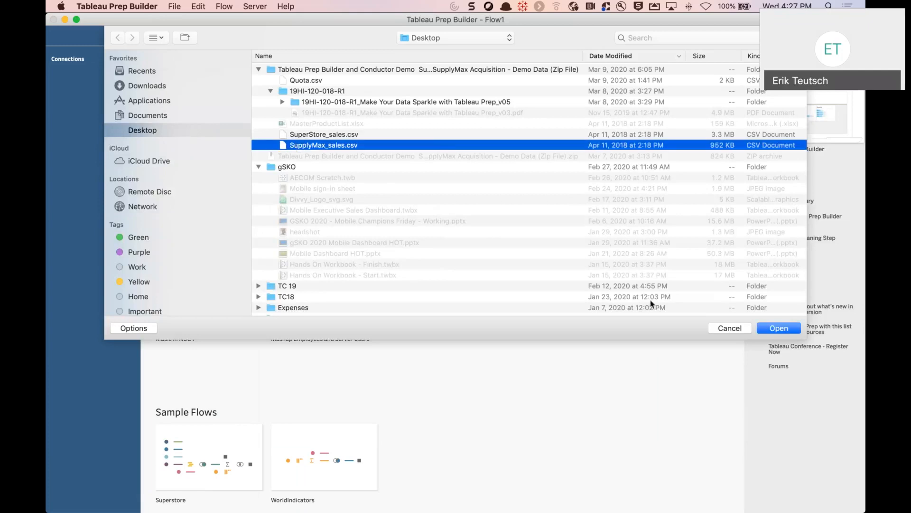
left_click(787, 330)
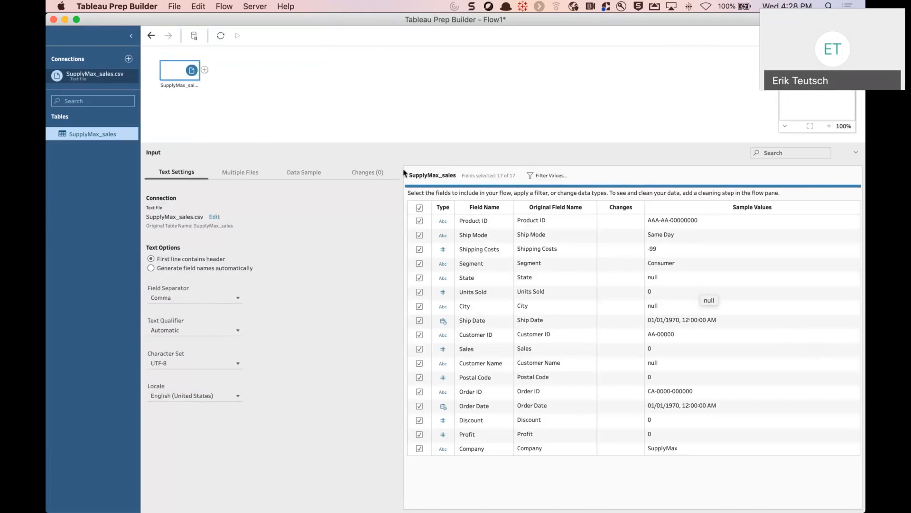
Check the input's multiple-file and data sample settings, and add a cleaning step after SupplyMax_sales.
left_click(254, 175)
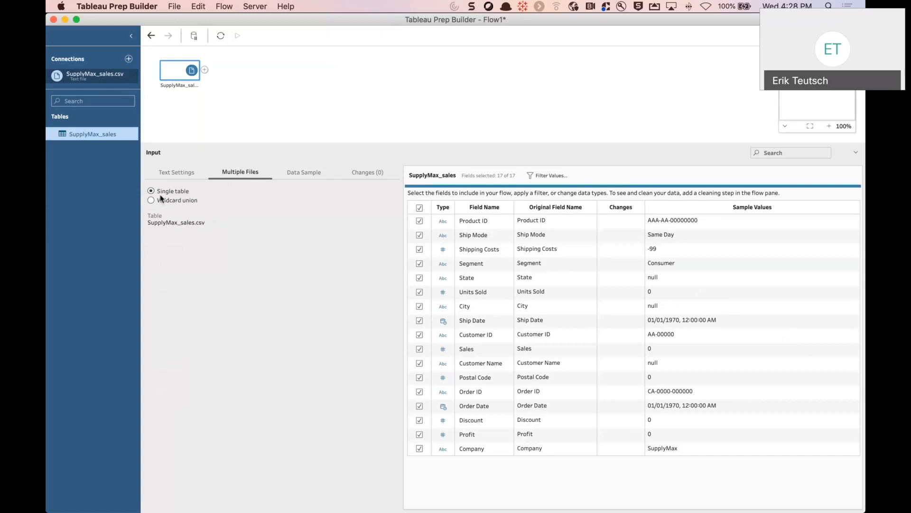
left_click(304, 178)
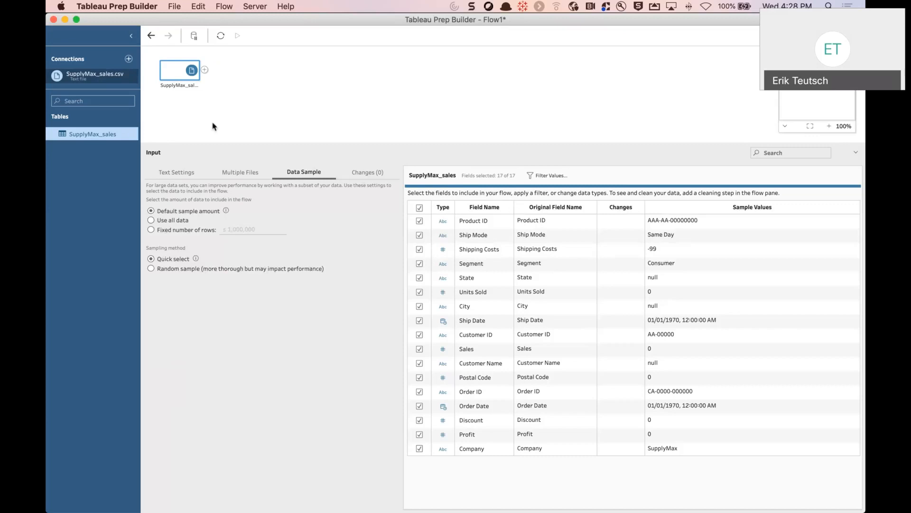
left_click(176, 173)
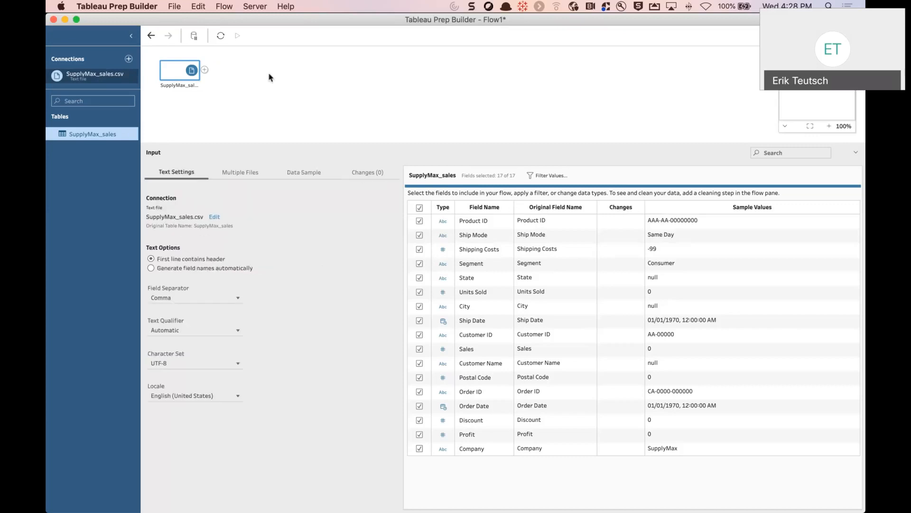
left_click(205, 70)
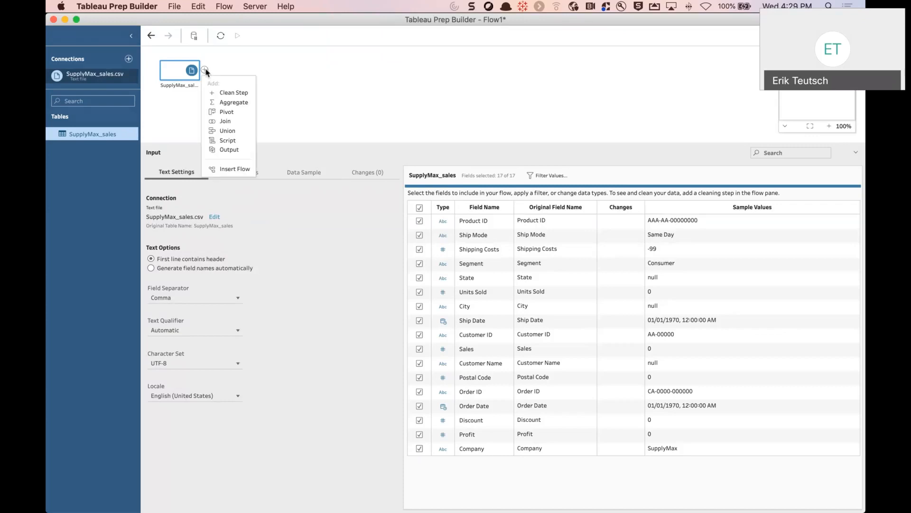
left_click(239, 93)
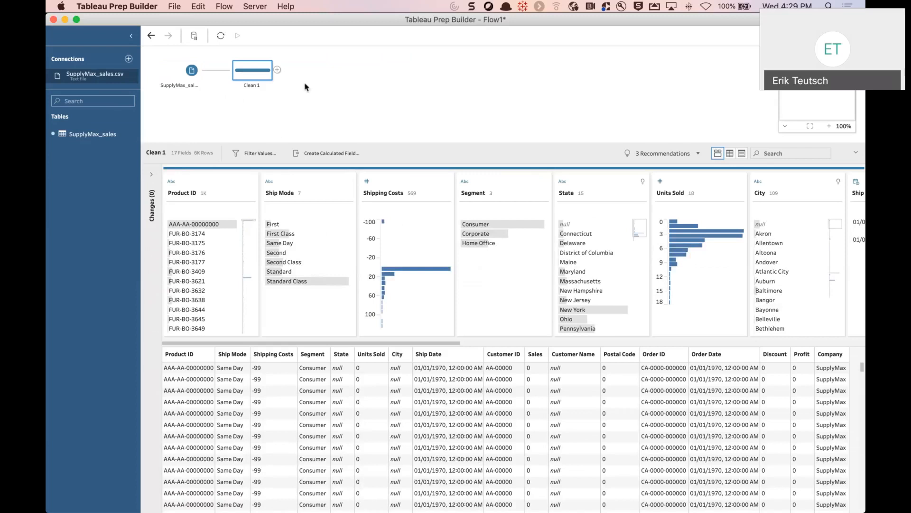
Collapse the connections pane and sort the State values by row count in descending order.
left_click(132, 38)
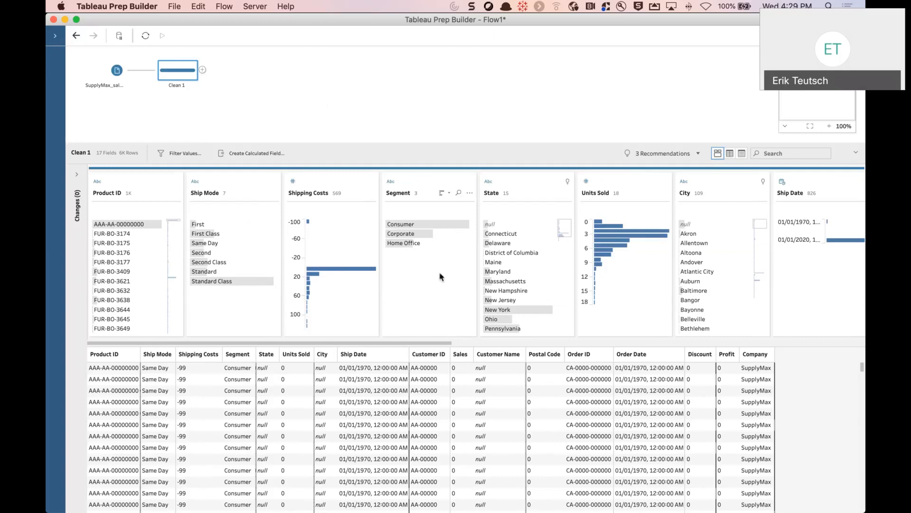
mouse_move(430, 220)
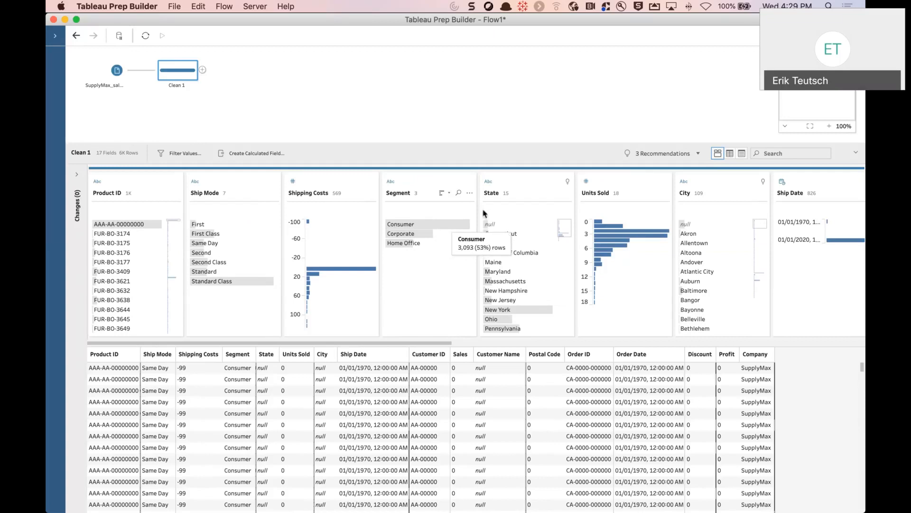
left_click(540, 193)
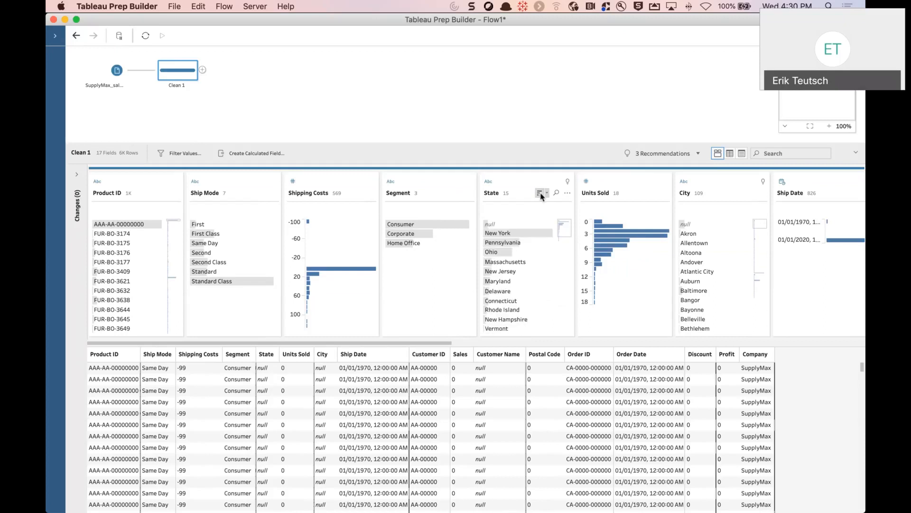
Highlight the New York values across all fields, inspect the matching records in the data grid, and clear the highlight.
mouse_move(532, 243)
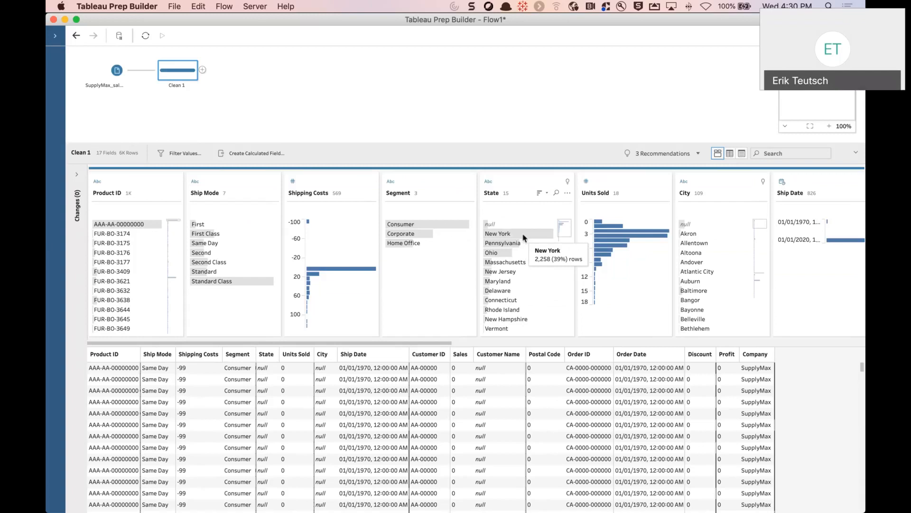
left_click(524, 238)
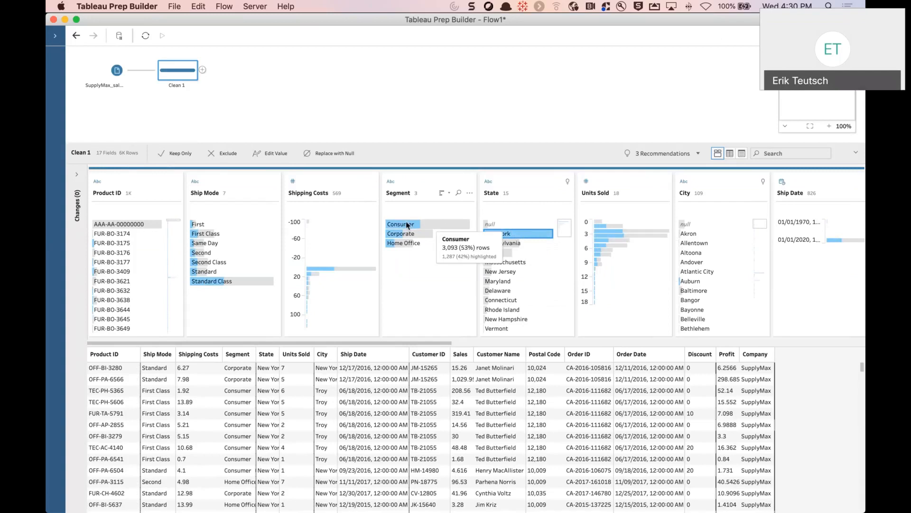
left_click(509, 234)
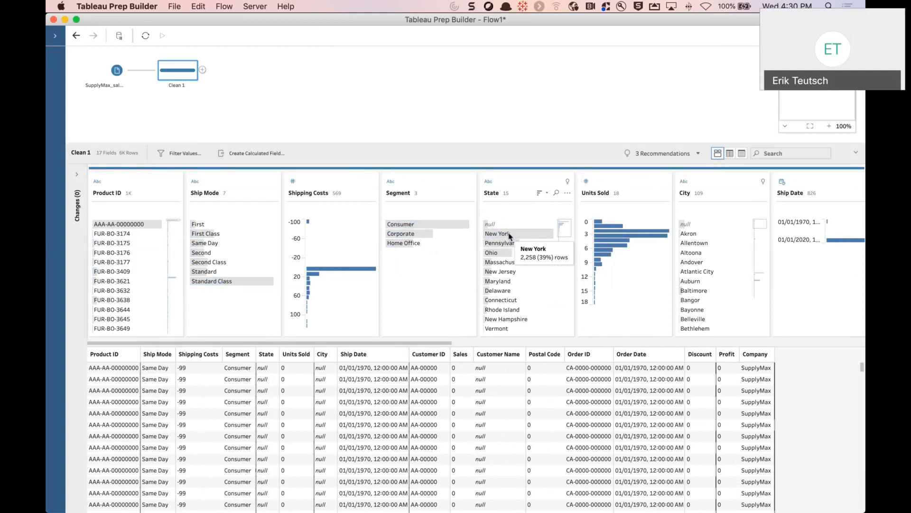
left_click(510, 234)
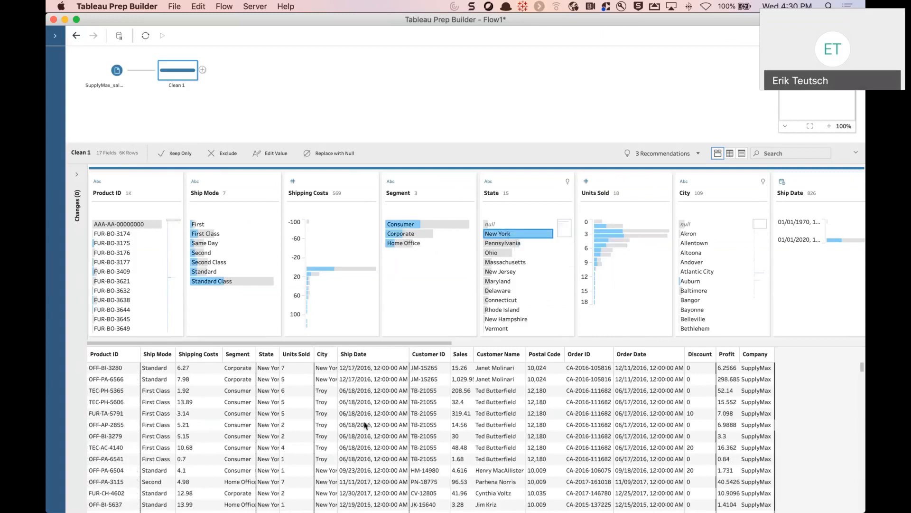
scroll(370, 437, "down", 5)
scroll(375, 447, "down", 5)
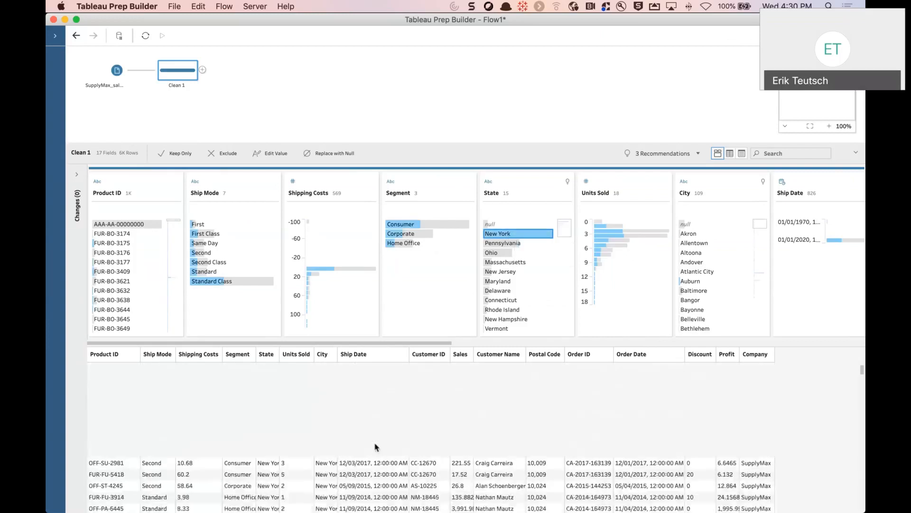
scroll(375, 446, "down", 5)
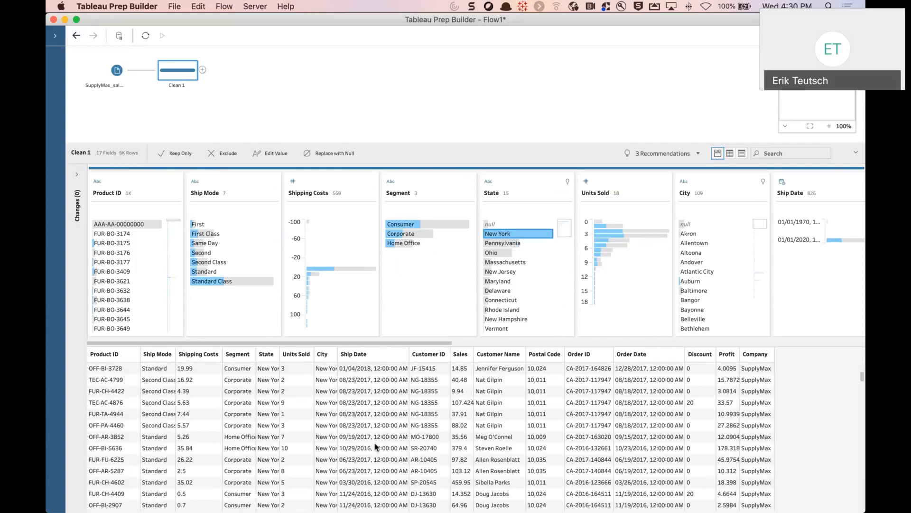
scroll(375, 447, "down", 5)
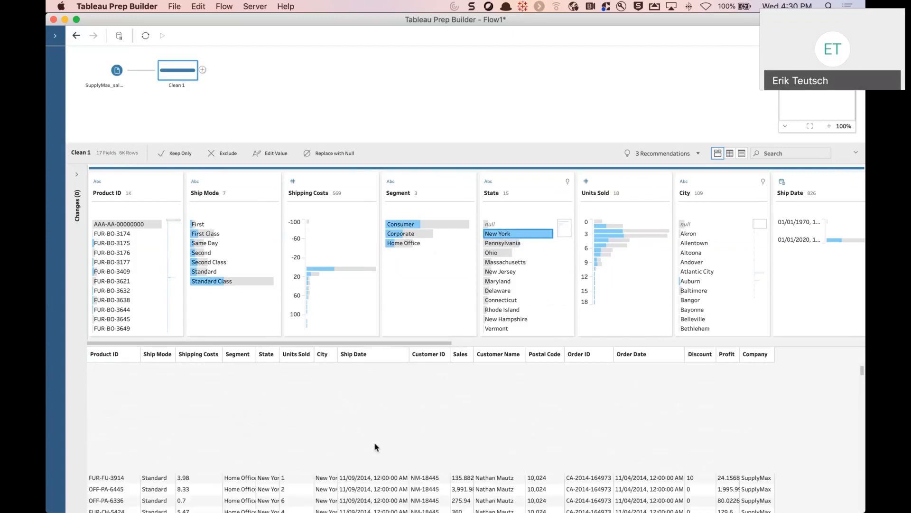
left_click(534, 234)
Exclude the Shipping Costs bin from -100 to -90 from the data.
mouse_move(393, 238)
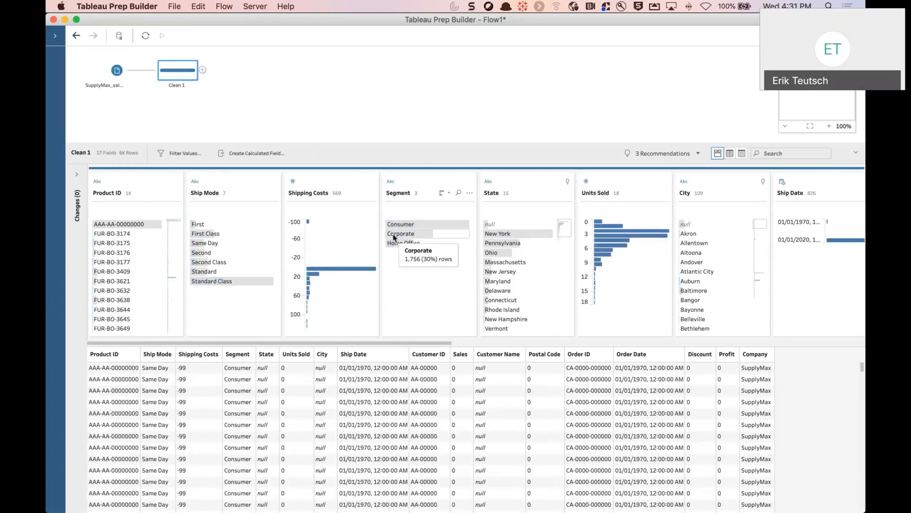
mouse_move(326, 225)
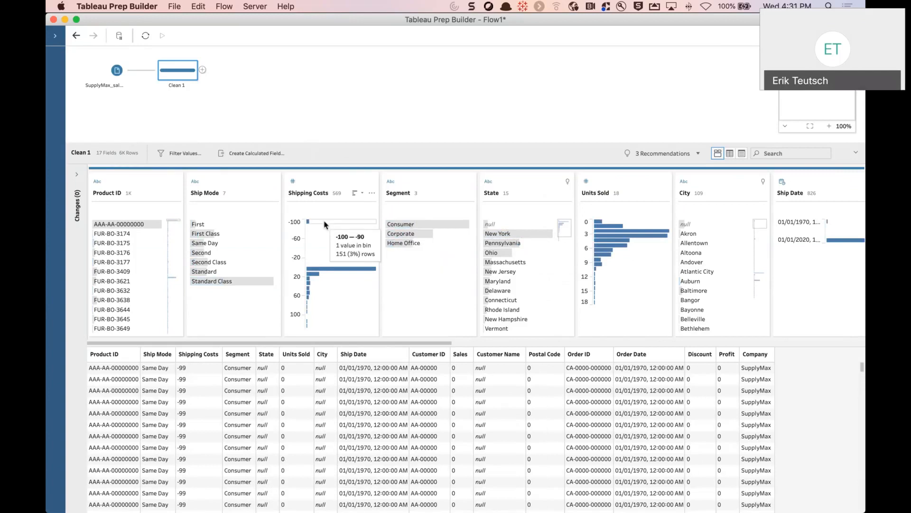
mouse_move(326, 278)
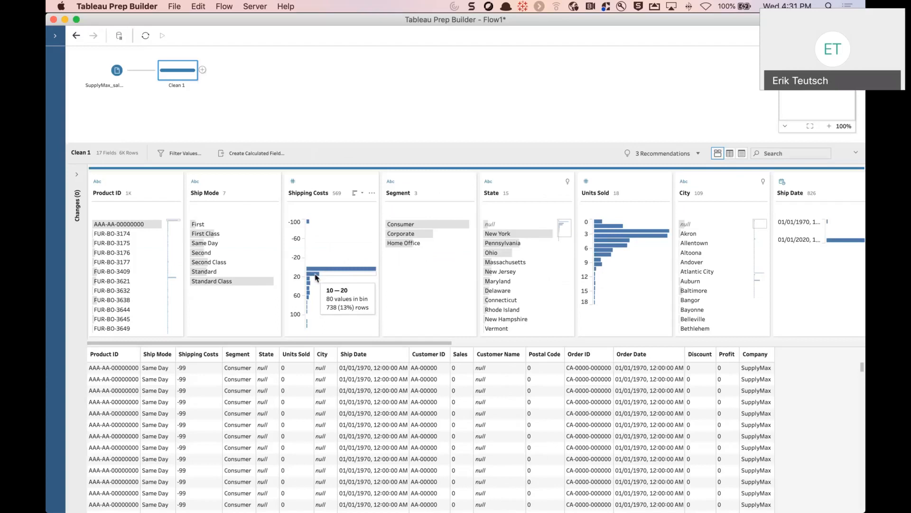
left_click(310, 222)
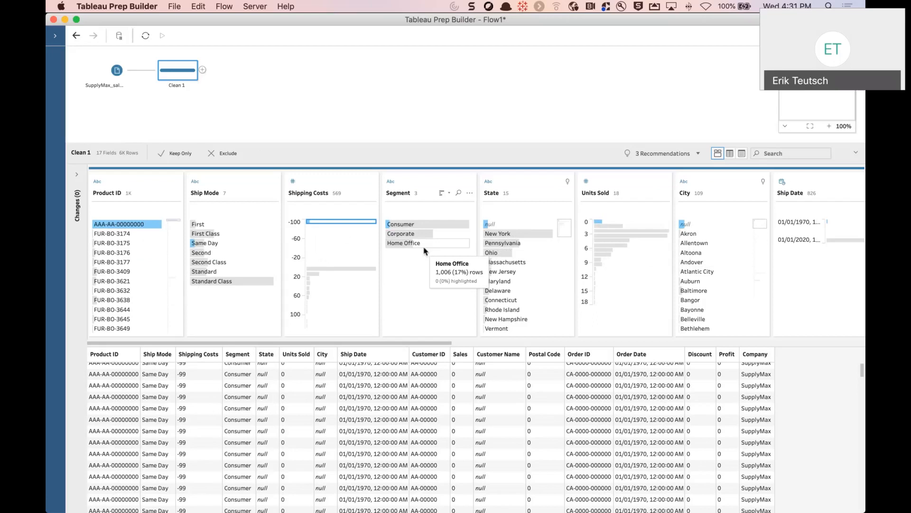
left_click(344, 224)
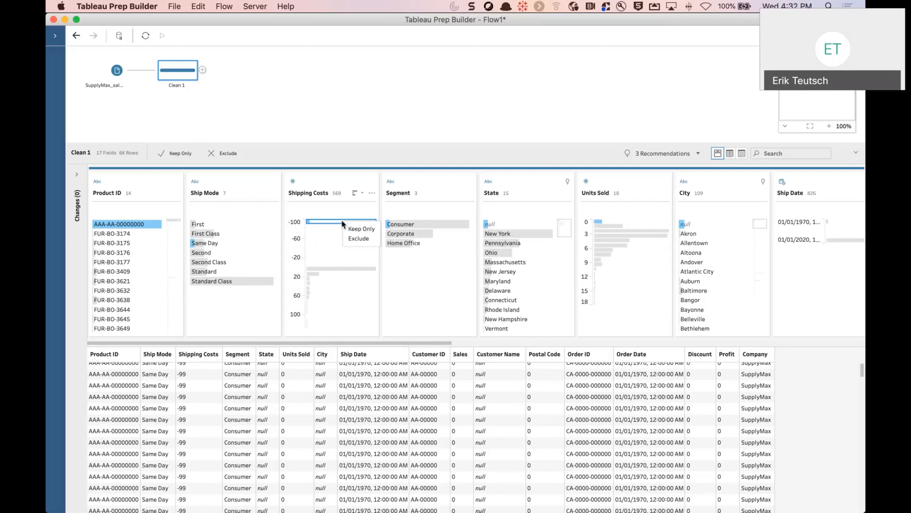
left_click(356, 238)
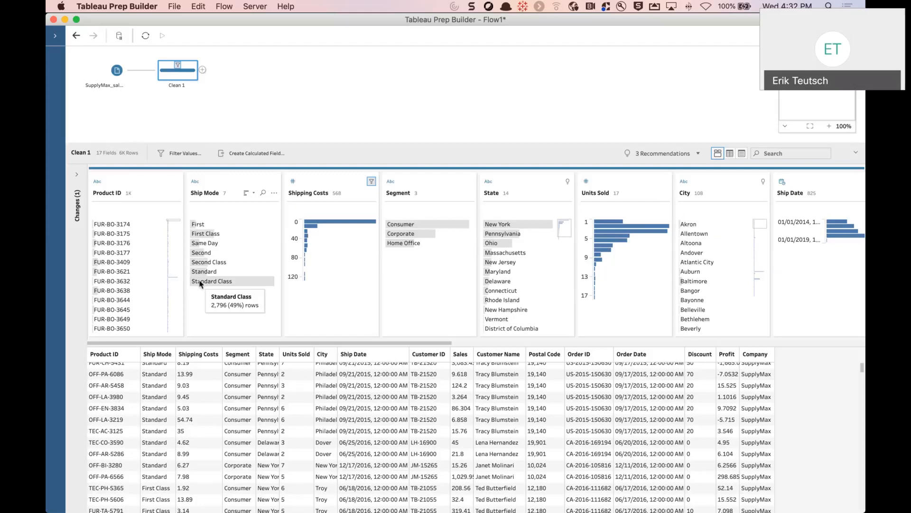
Group and replace the Ship Mode values by pronunciation, checking the members of the Second Class group.
left_click(274, 195)
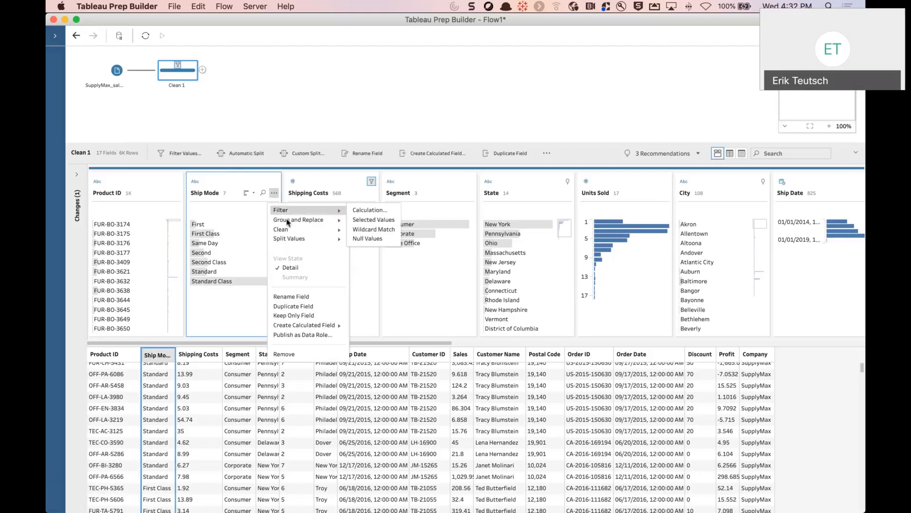
mouse_move(288, 222)
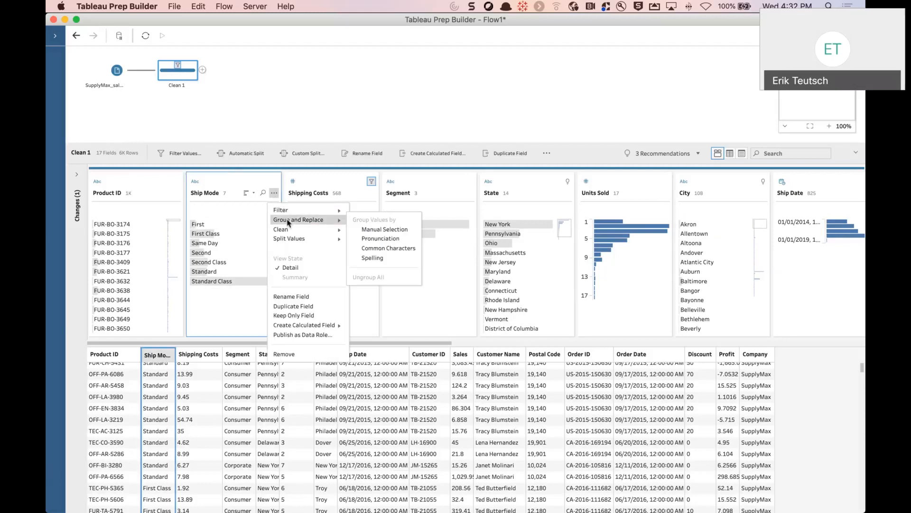
left_click(388, 239)
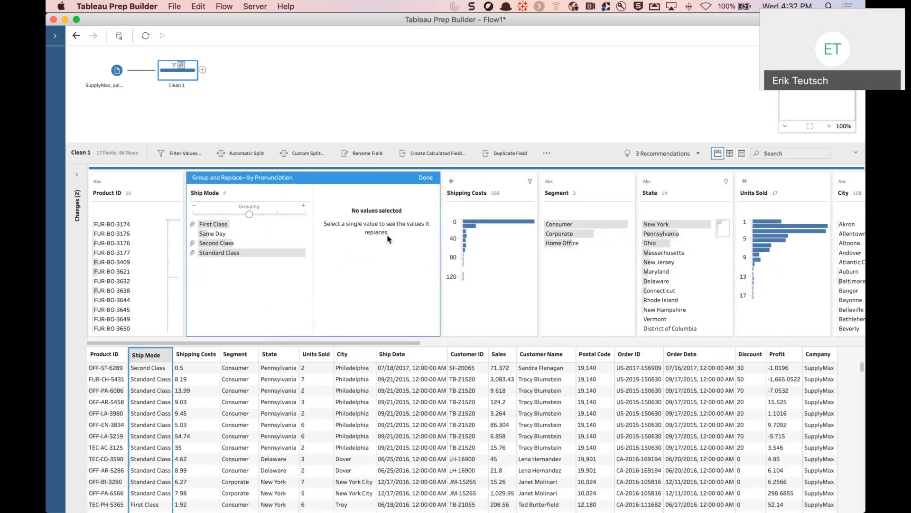
left_click(205, 247)
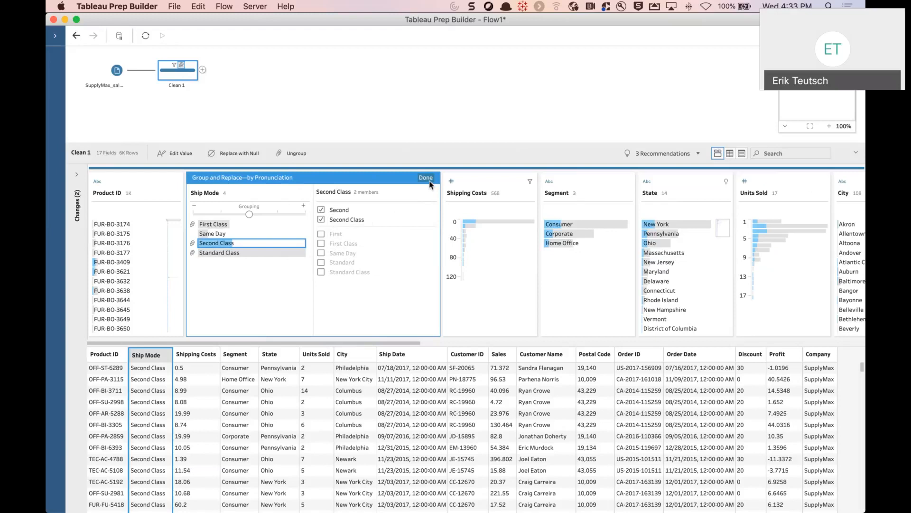
left_click(426, 178)
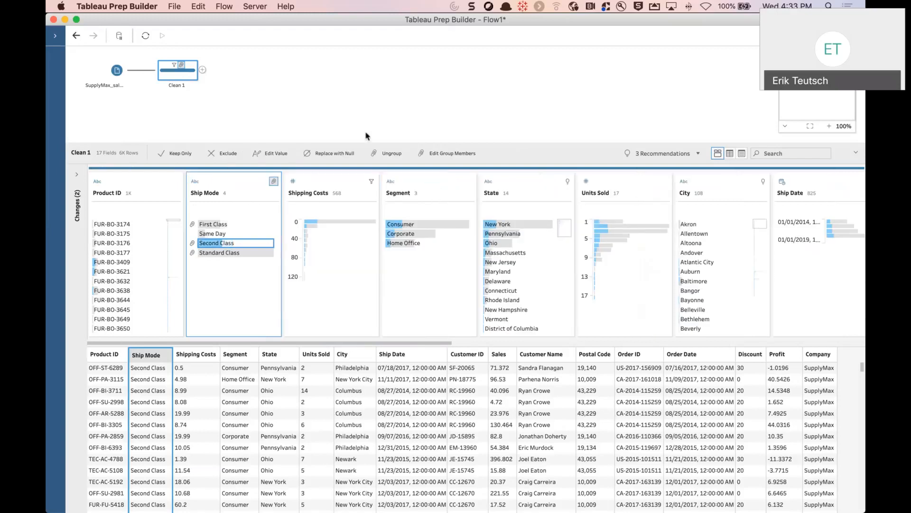
left_click(239, 277)
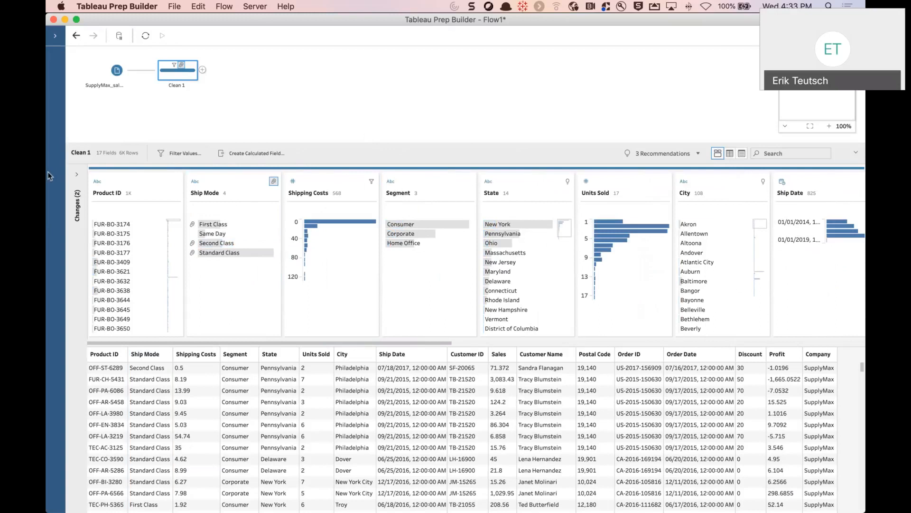
Review the changes recorded in Clean 1 and inspect the calculation behind the Shipping Costs filter.
left_click(77, 178)
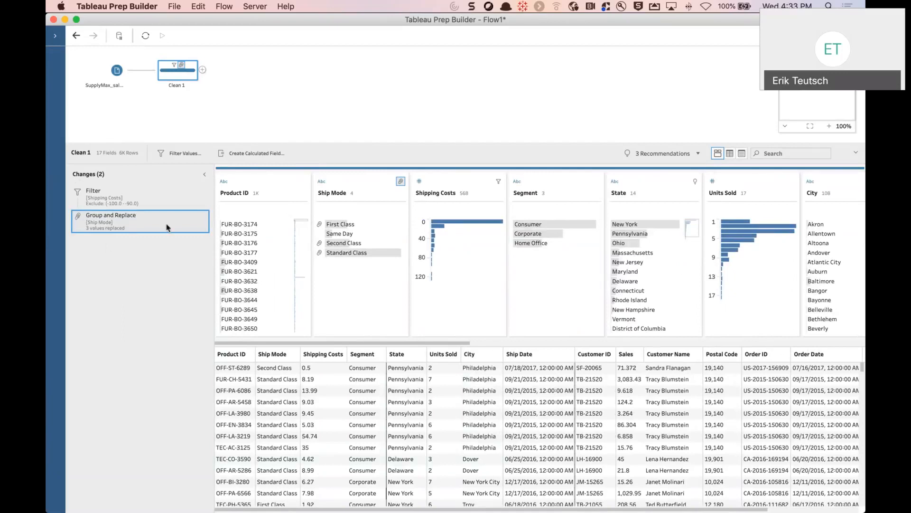
left_click(126, 203)
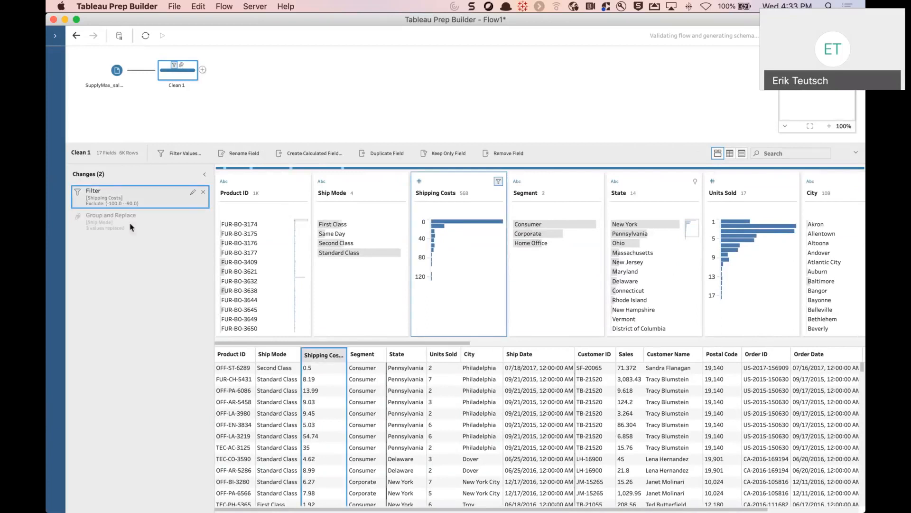
left_click(193, 195)
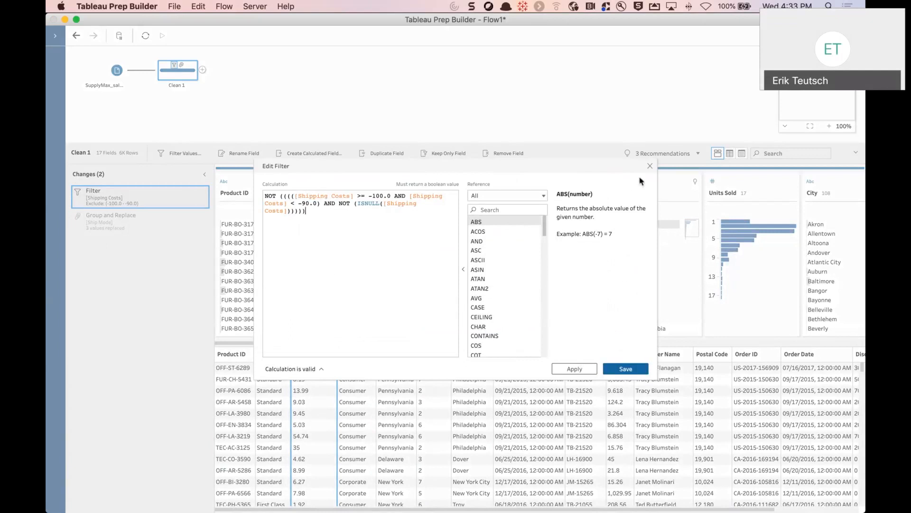
left_click(650, 166)
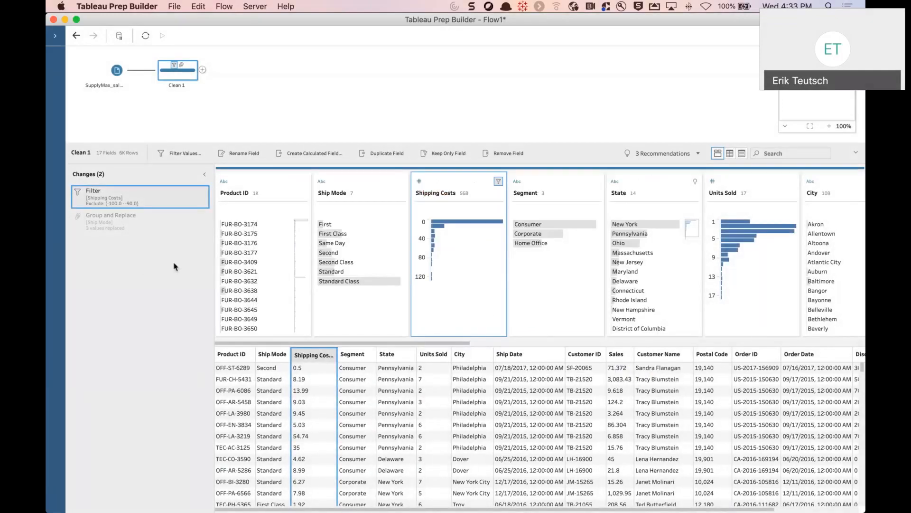
left_click(204, 174)
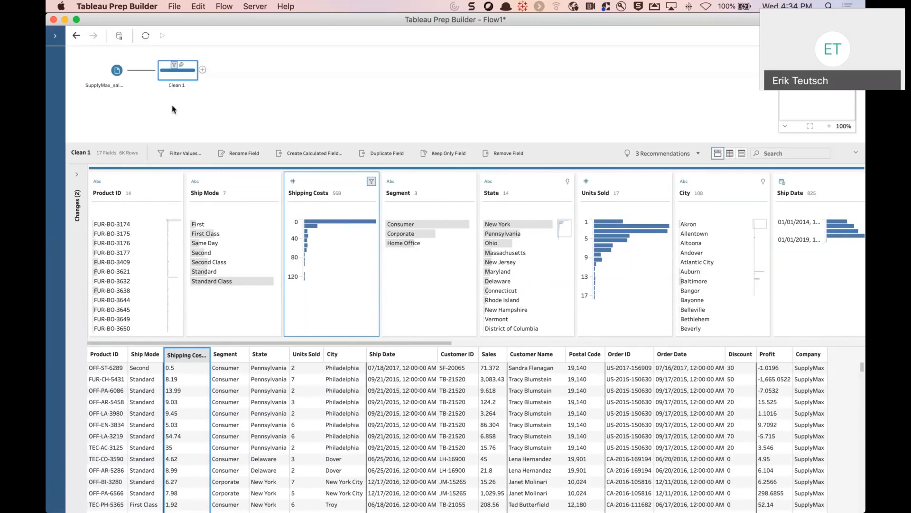
Connect to the Microsoft SQL Server demo-dbs and select its Superstore database.
left_click(55, 37)
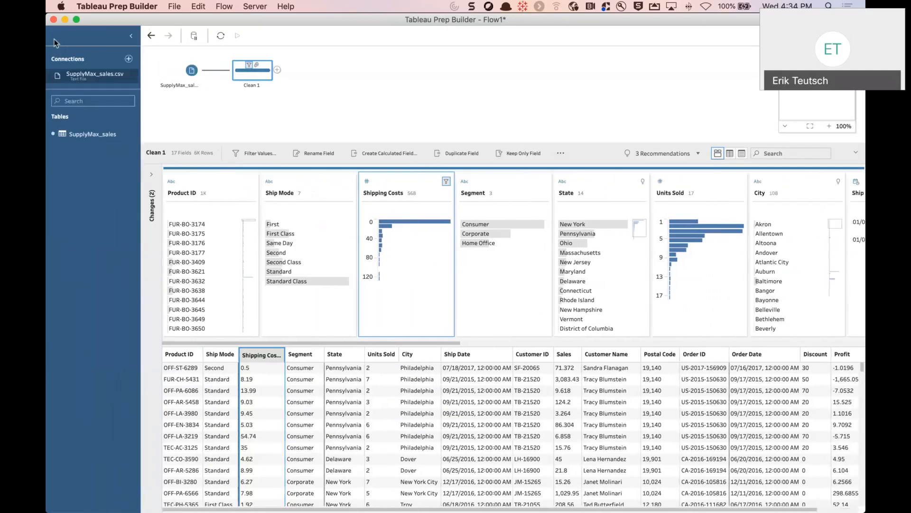
left_click(128, 60)
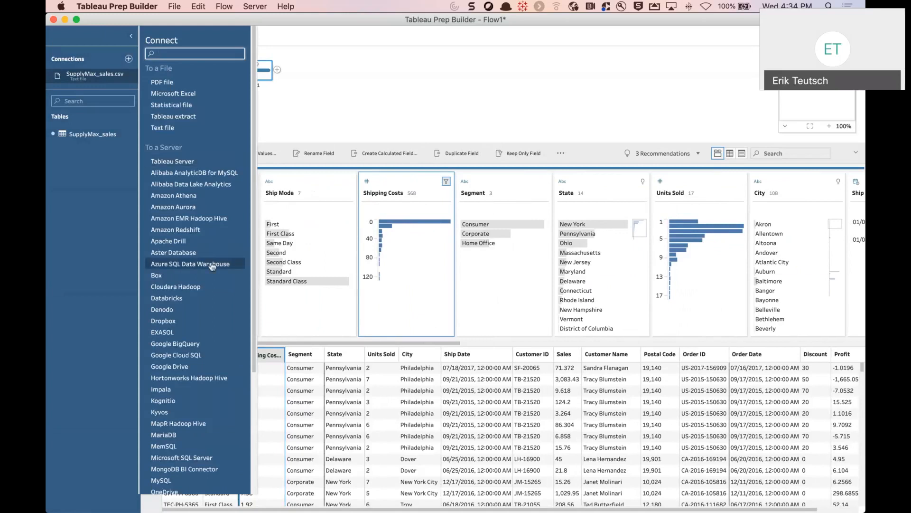
left_click(205, 460)
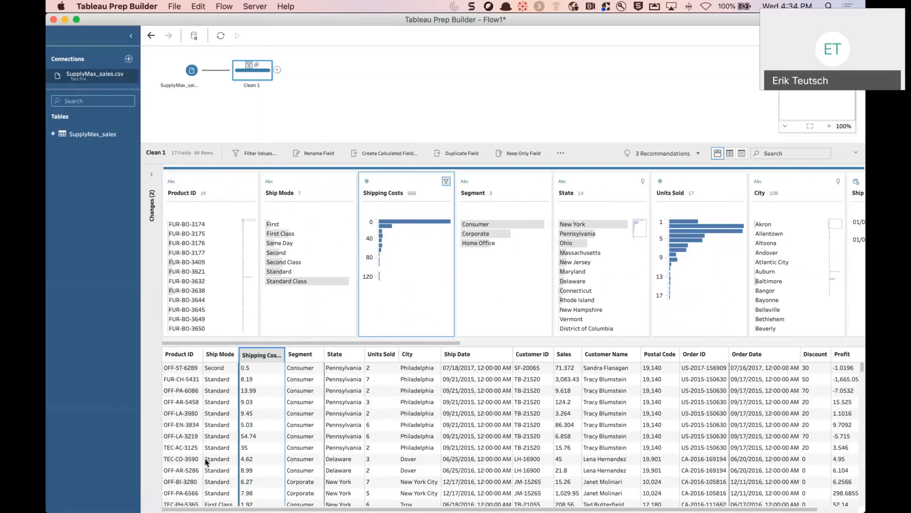
type("demo-dbs")
key("Return")
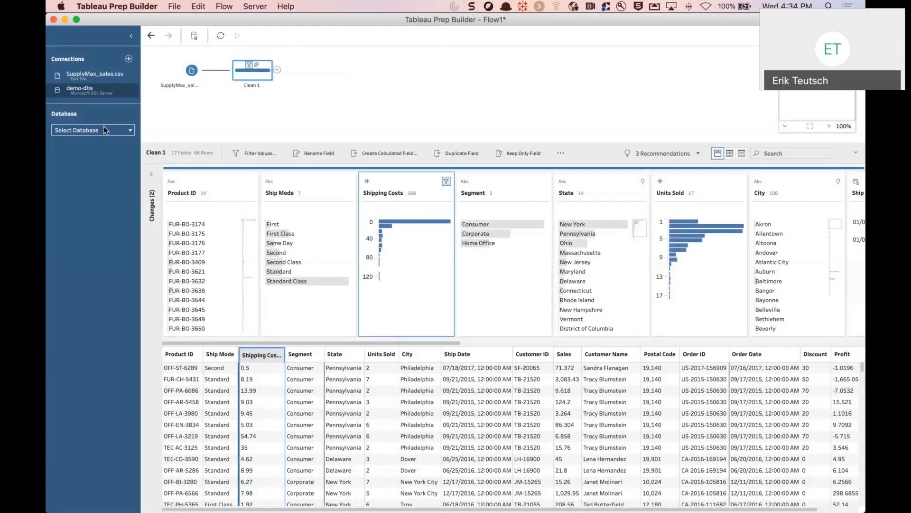
left_click(104, 132)
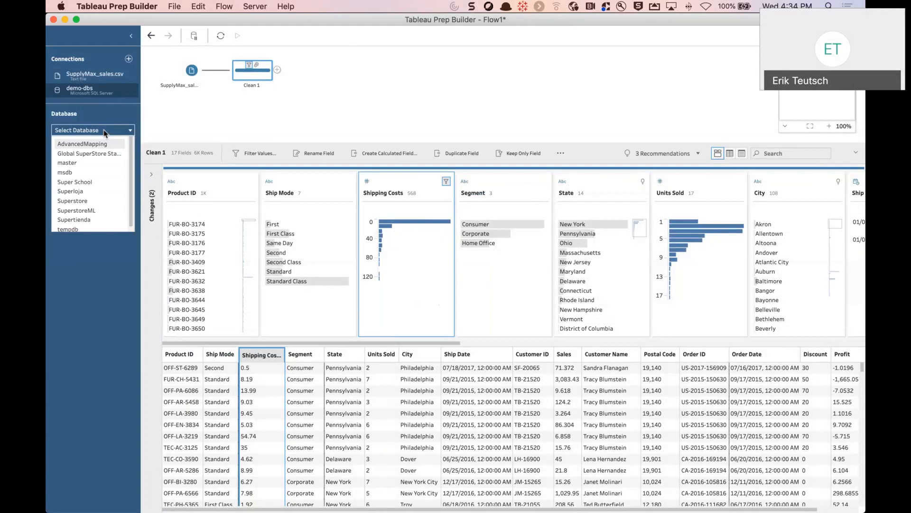
left_click(96, 202)
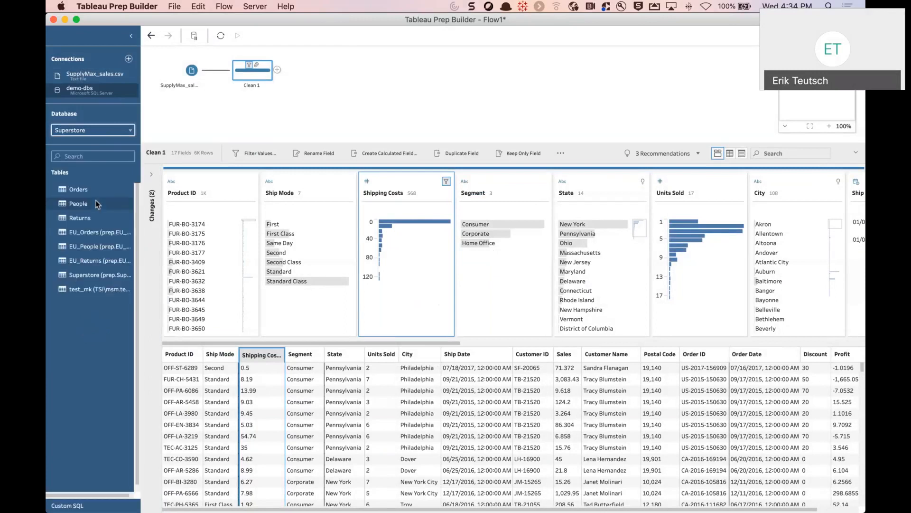
Add the Superstore (prep.Superstore) table to the flow and union it with Clean 1.
left_click_drag(96, 204, 95, 270)
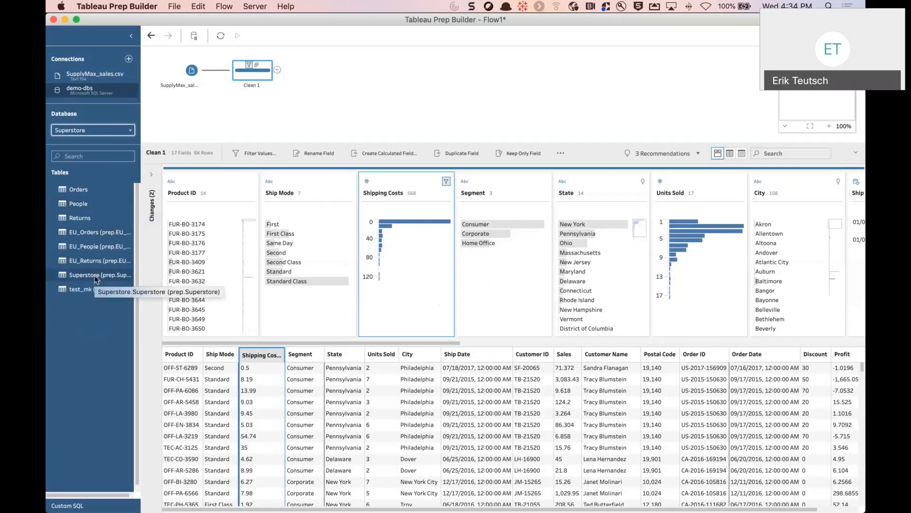
left_click_drag(152, 208, 206, 112)
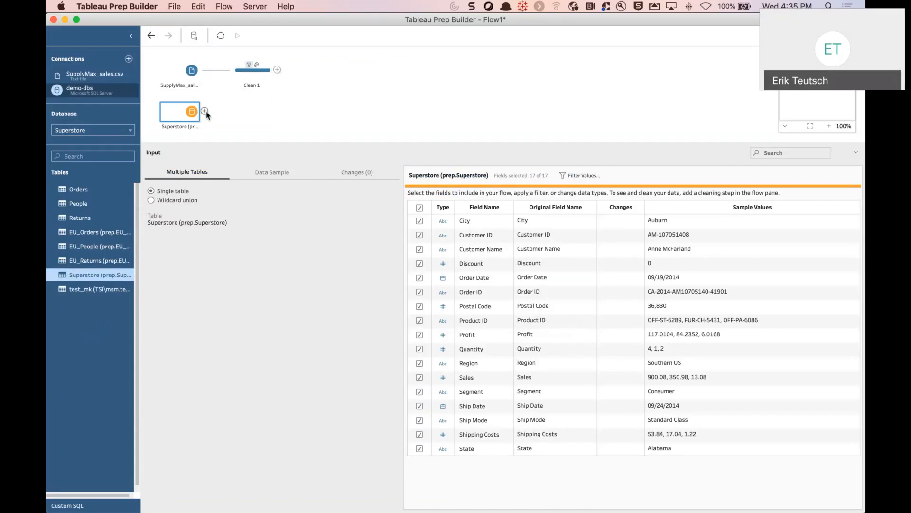
left_click_drag(205, 113, 262, 87)
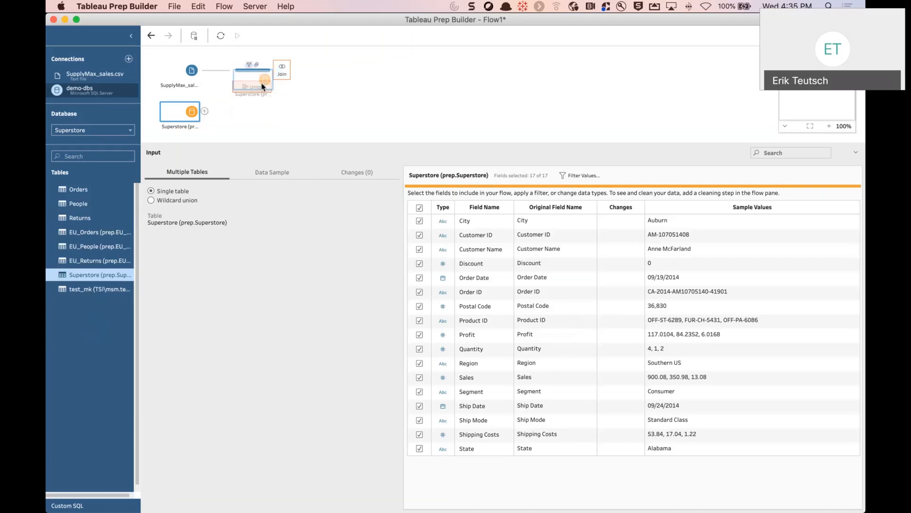
left_click_drag(262, 87, 262, 87)
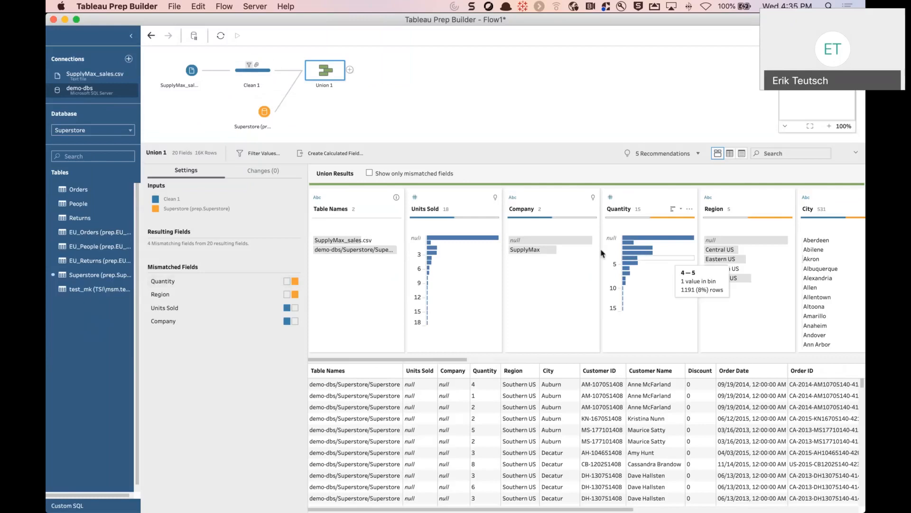
Merge the mismatched union fields, combining Units Sold into Quantity and Company into Region.
left_click(234, 285)
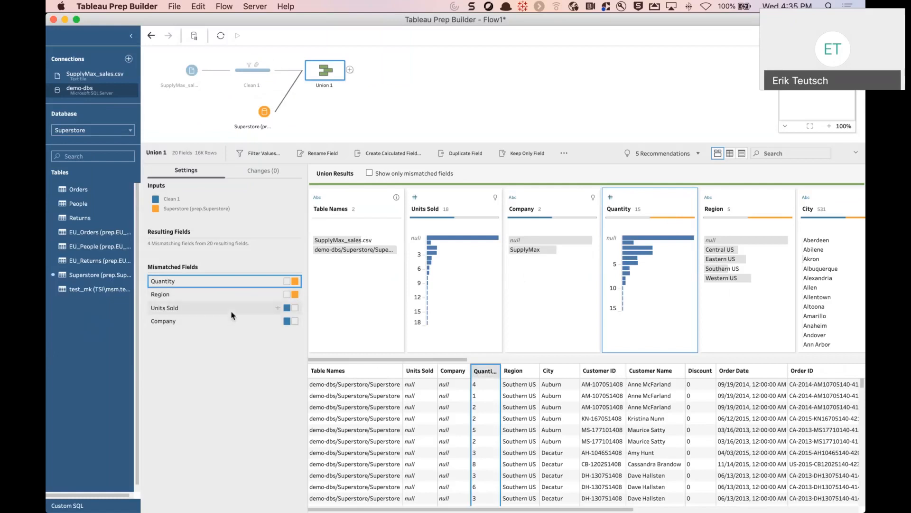
left_click(277, 307)
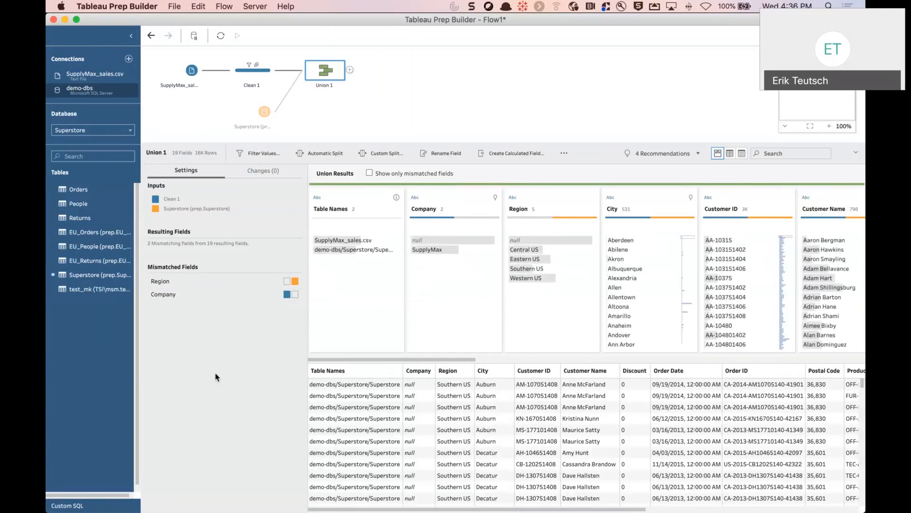
left_click(213, 297)
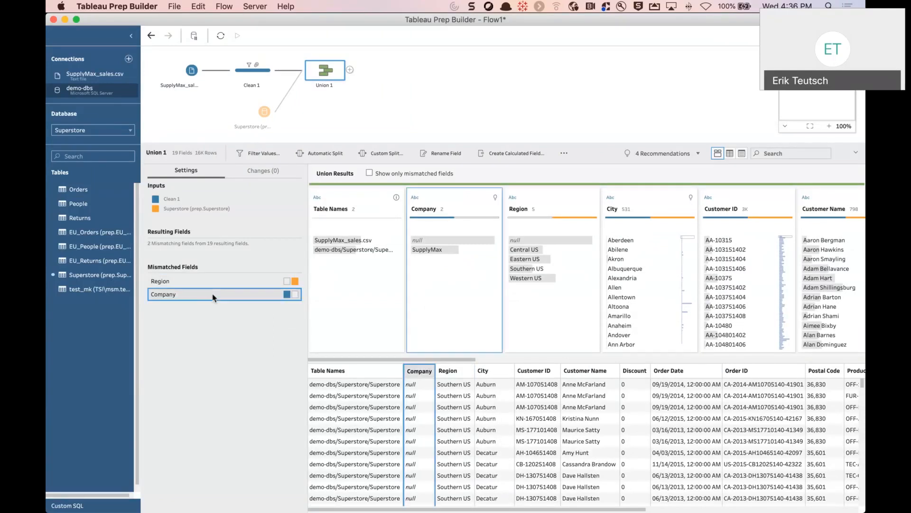
left_click(212, 284)
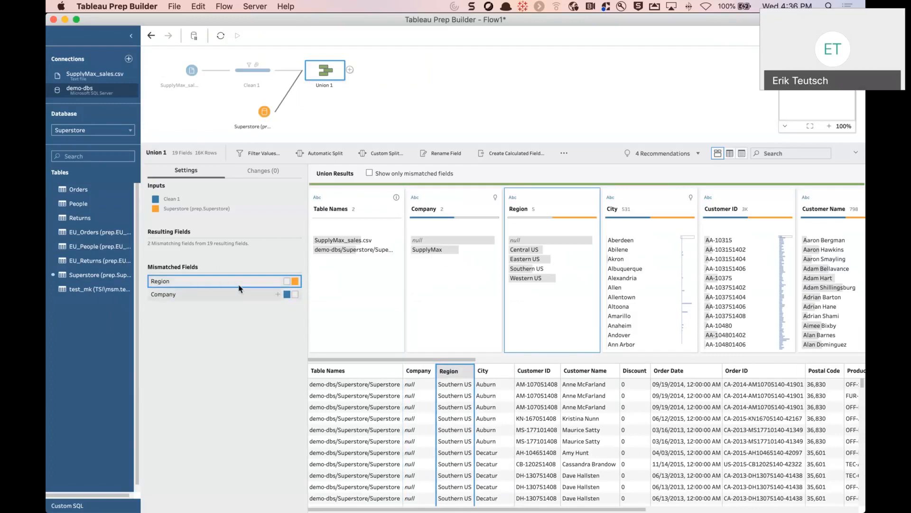
left_click(260, 286)
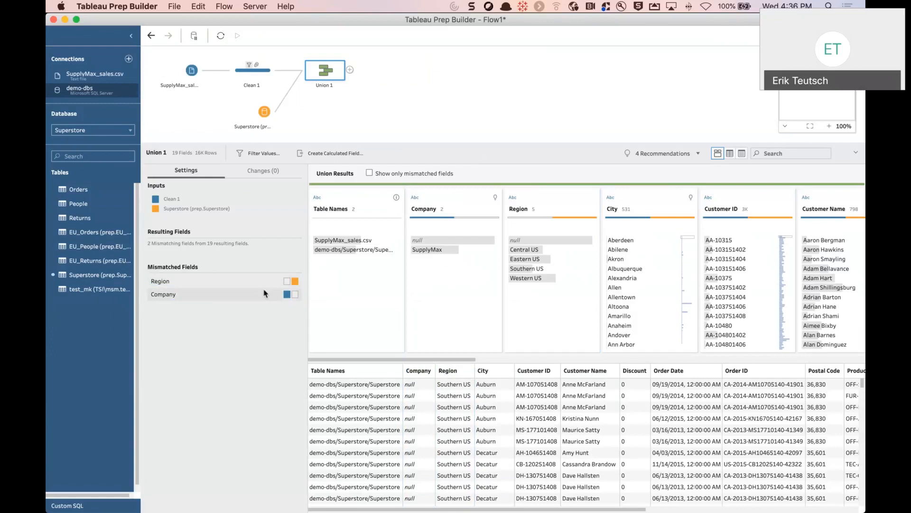
left_click(264, 285)
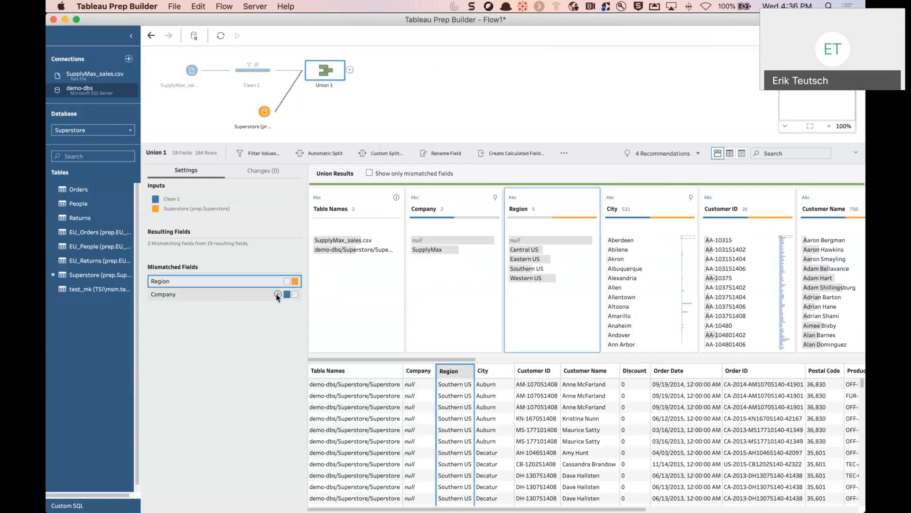
left_click(278, 294)
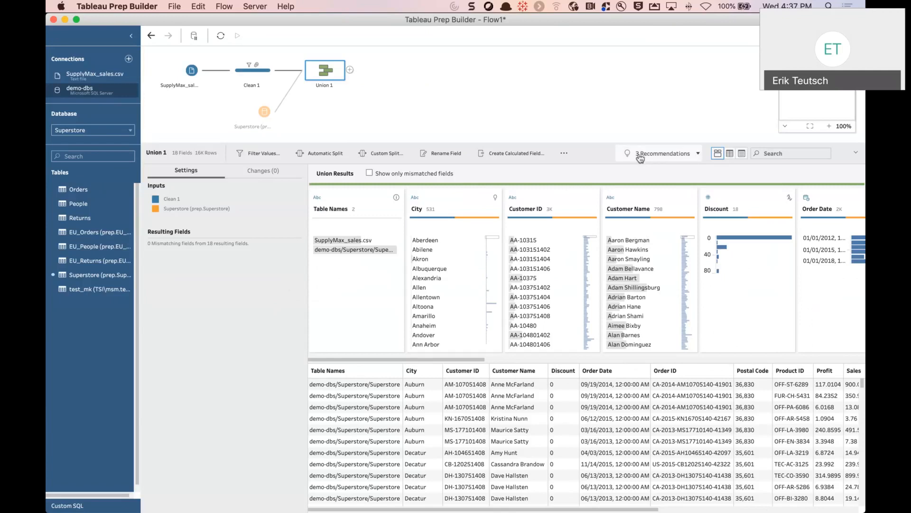
Apply the recommended data roles in Union 1: City for City, ZIP Code/Postcode for Postal Code and State/Province for State.
left_click(696, 157)
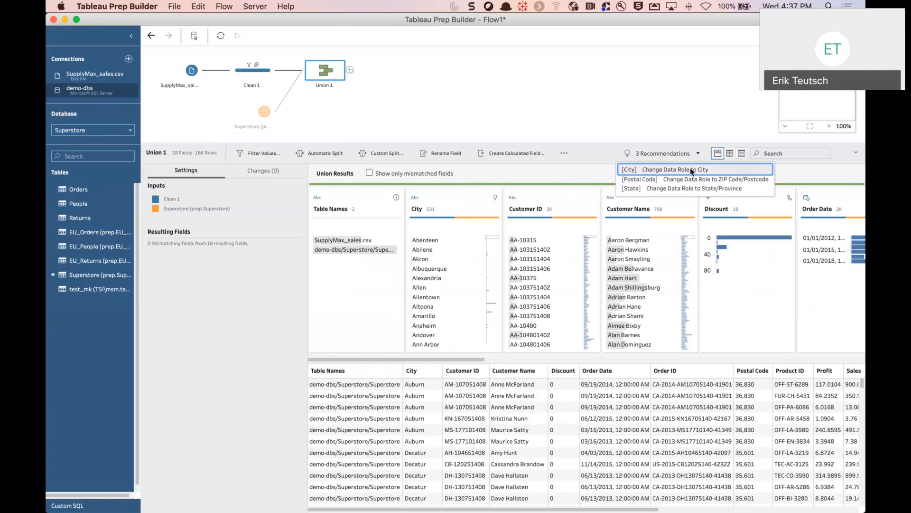
left_click(692, 170)
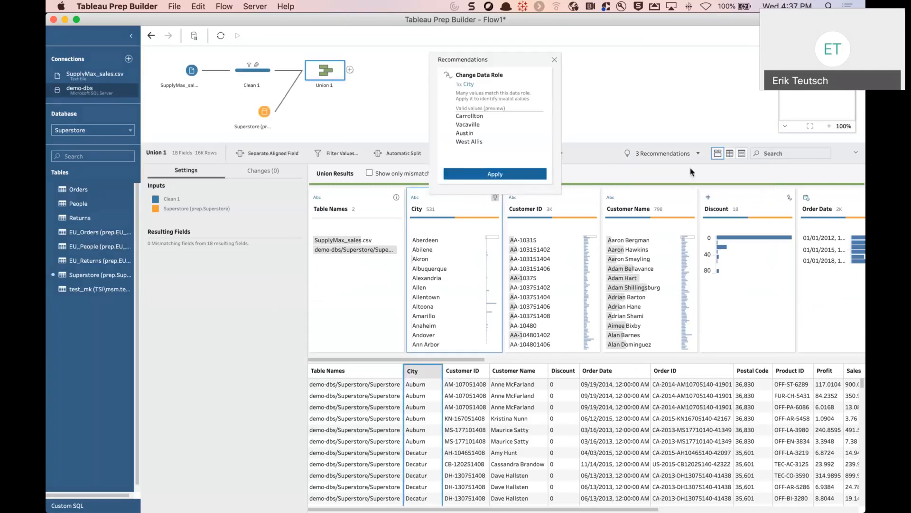
left_click(512, 175)
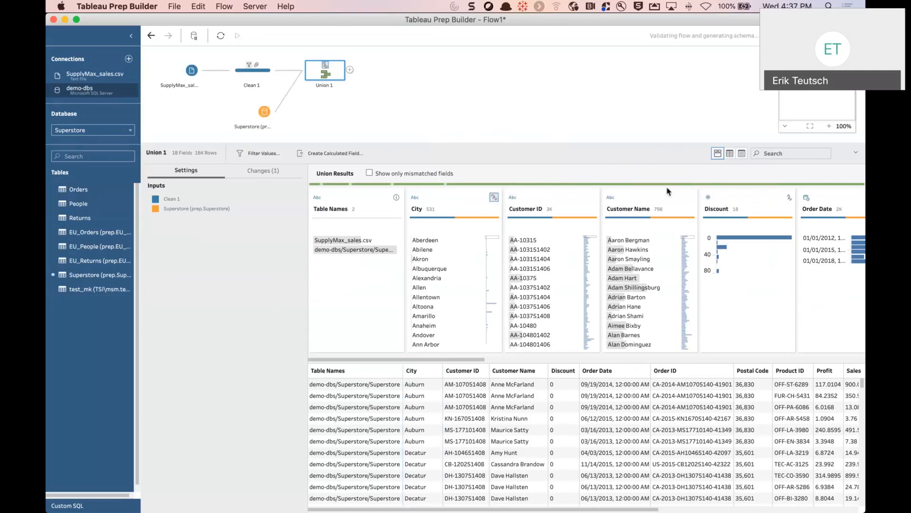
left_click(684, 156)
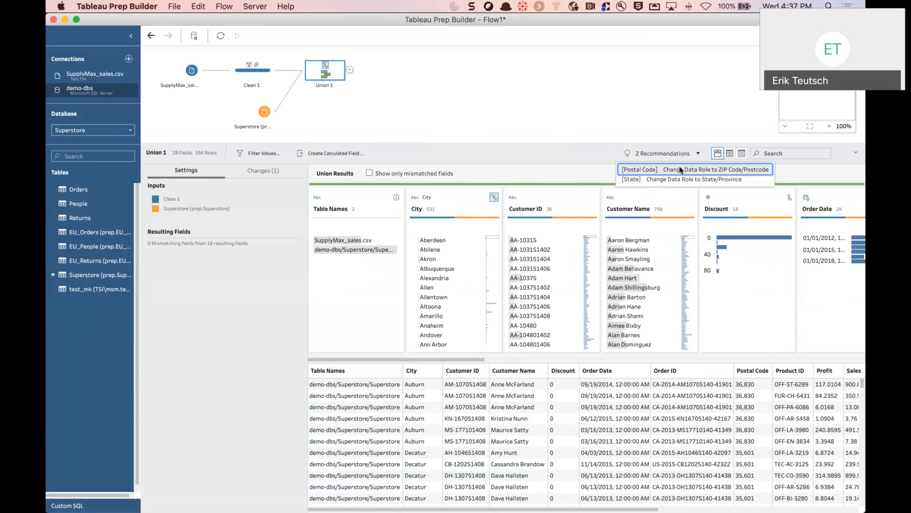
left_click(681, 169)
left_click(580, 172)
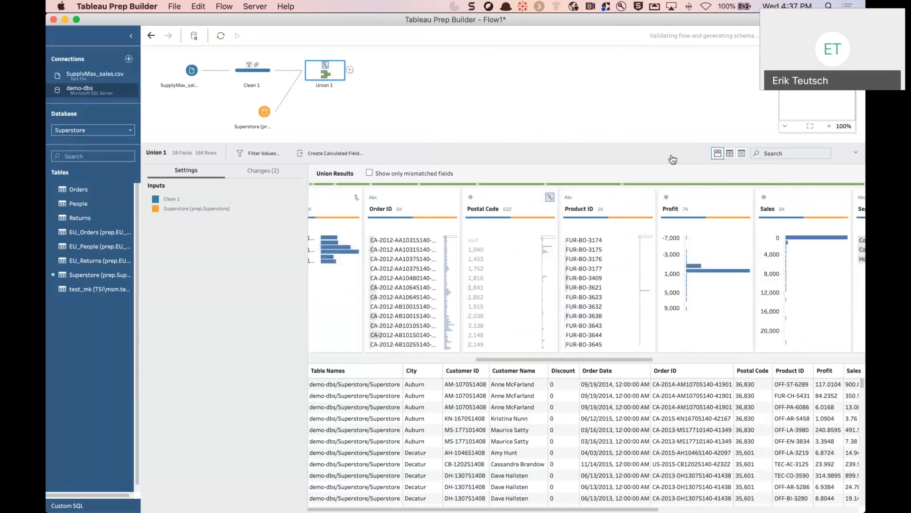
left_click(672, 156)
left_click(672, 170)
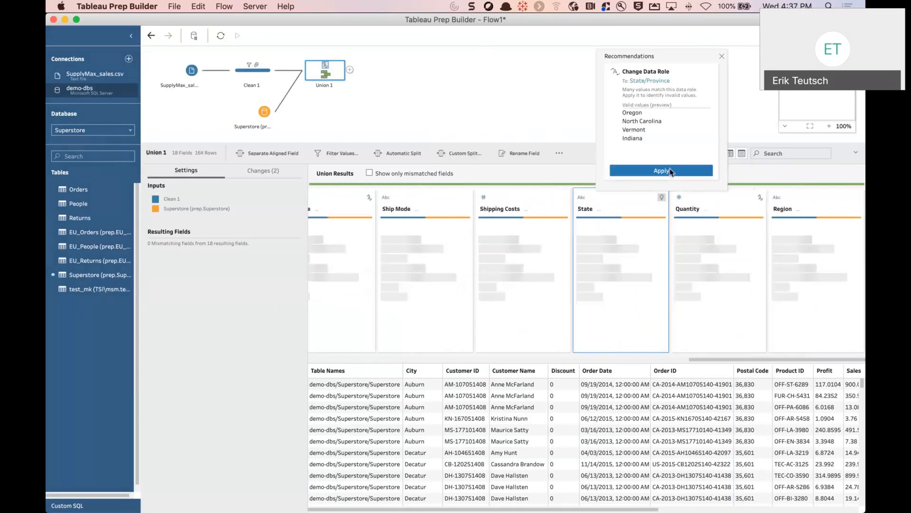
left_click(671, 172)
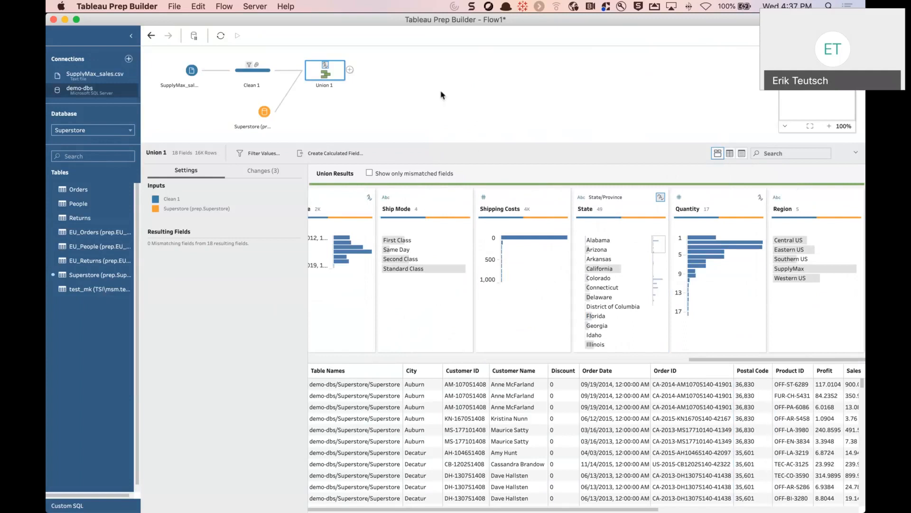
Connect to the Microsoft Excel file MasterProductList.xlsx as a new input in the flow.
left_click(129, 59)
left_click(163, 94)
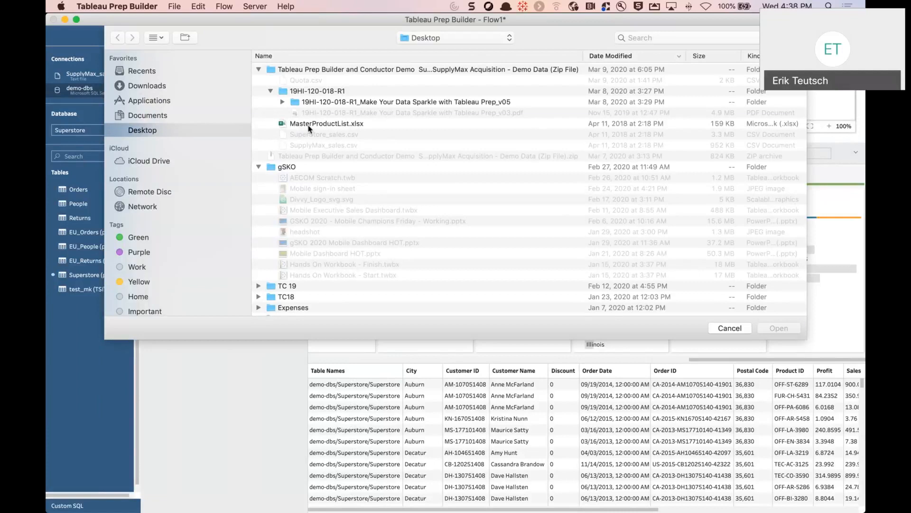
left_click(309, 126)
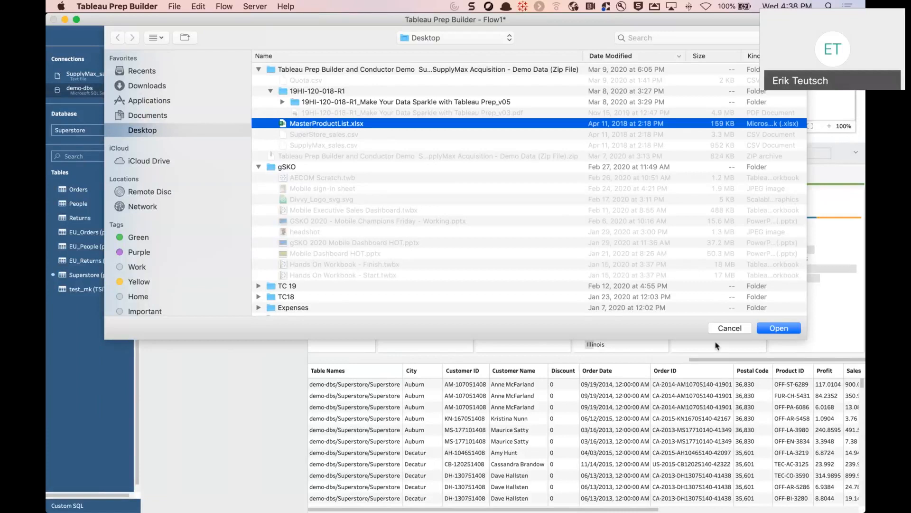
left_click(781, 332)
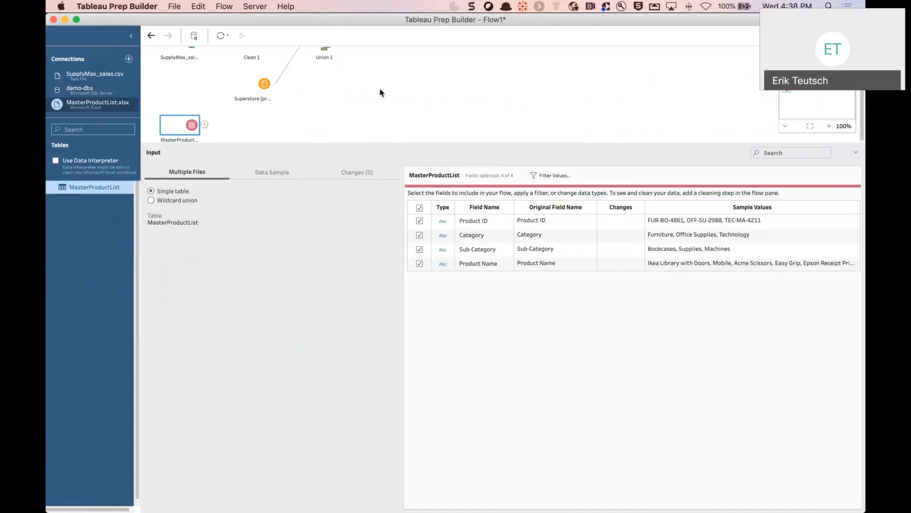
Enlarge the flow area to fit all three inputs and zoom the flow to 110%.
scroll(379, 93, "up", 3)
scroll(376, 114, "down", 3)
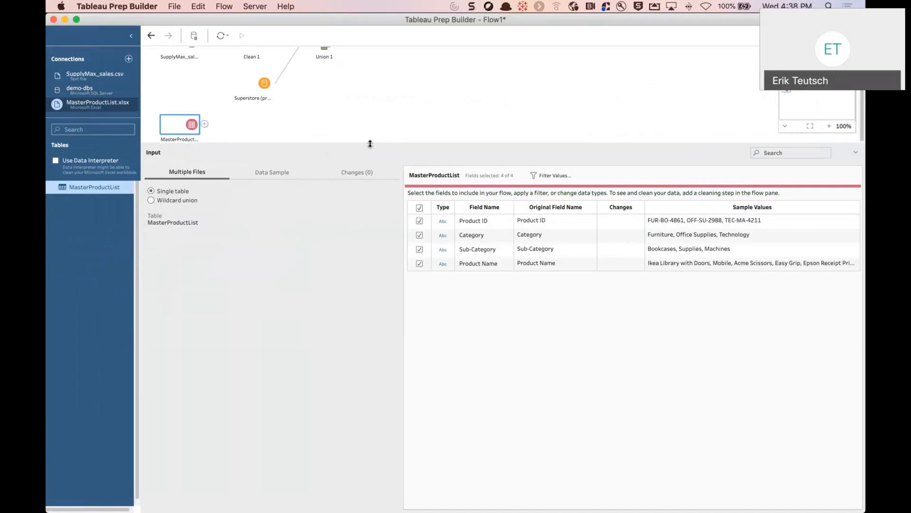
left_click_drag(370, 144, 366, 201)
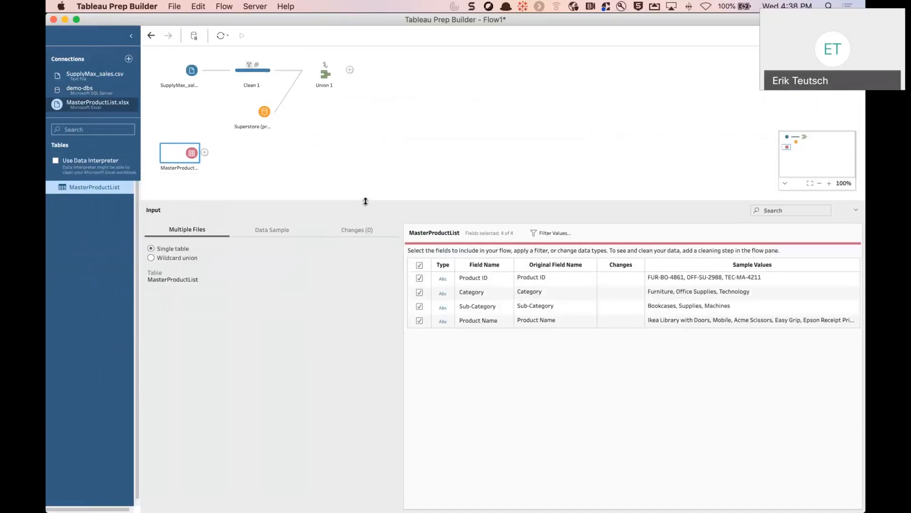
left_click(829, 184)
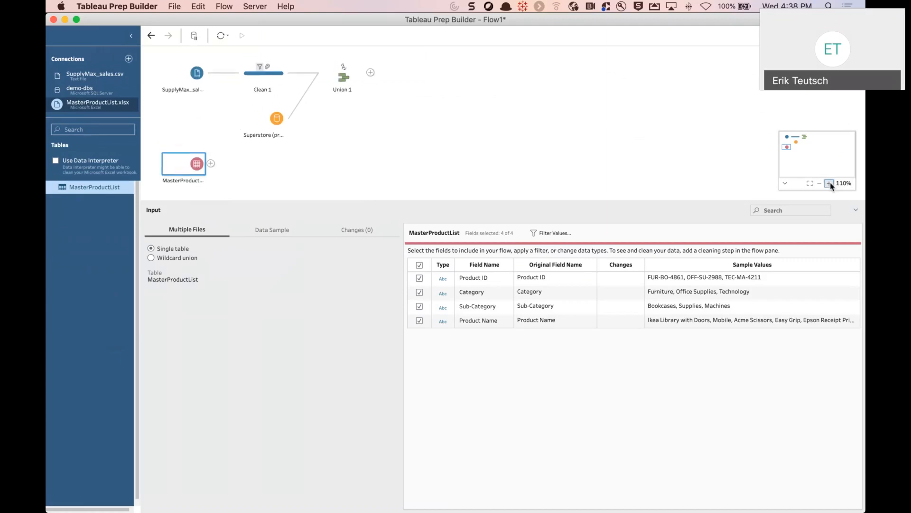
Join the MasterProductList input to Union 1 in the flow.
left_click(829, 183)
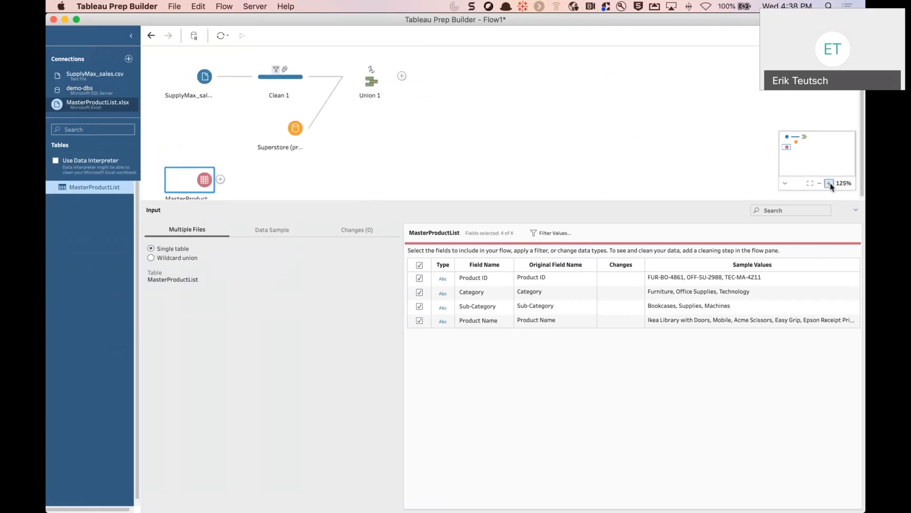
left_click(820, 184)
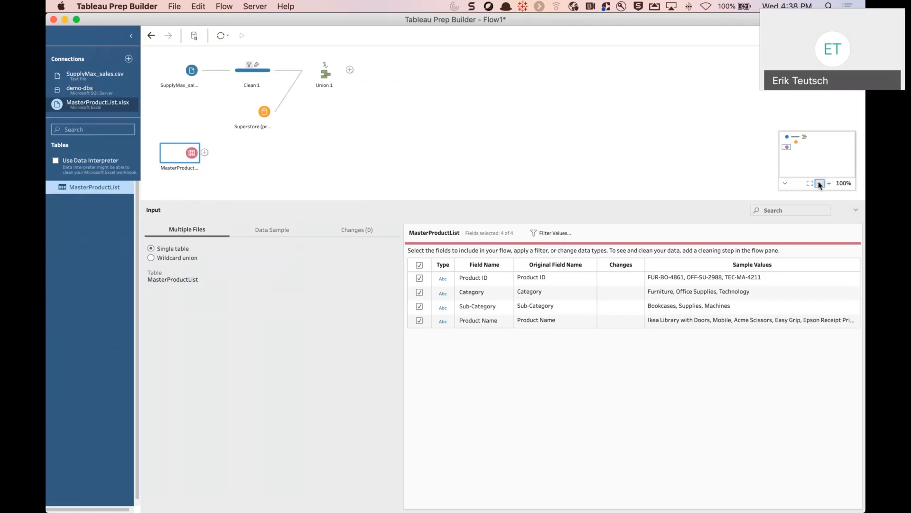
left_click(819, 184)
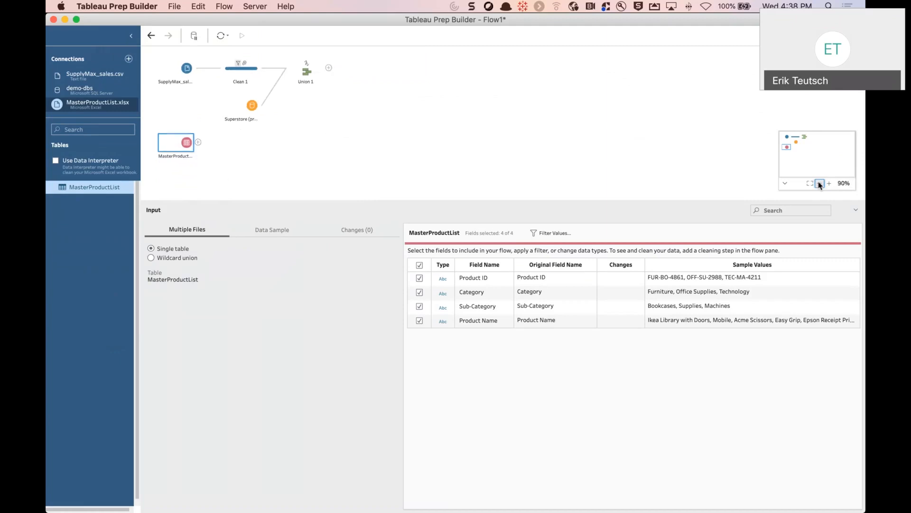
left_click(829, 184)
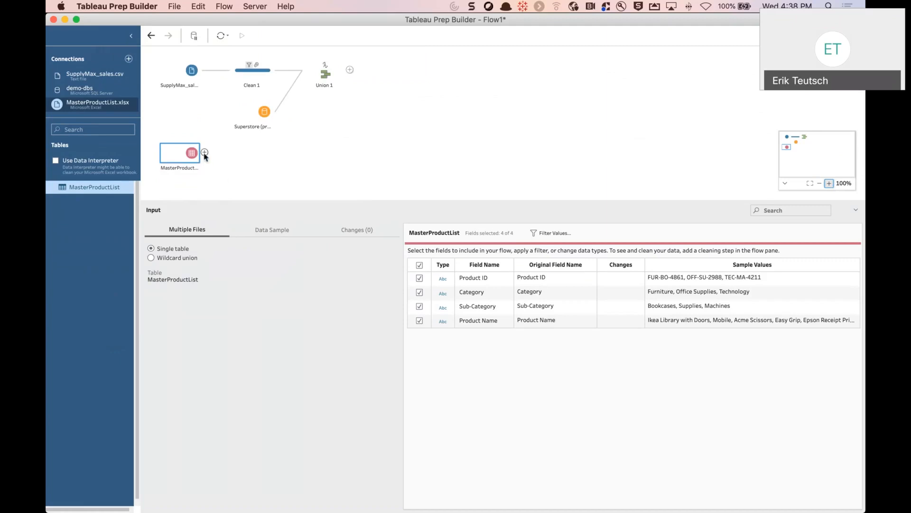
left_click_drag(204, 156, 356, 121)
left_click_drag(358, 74, 355, 74)
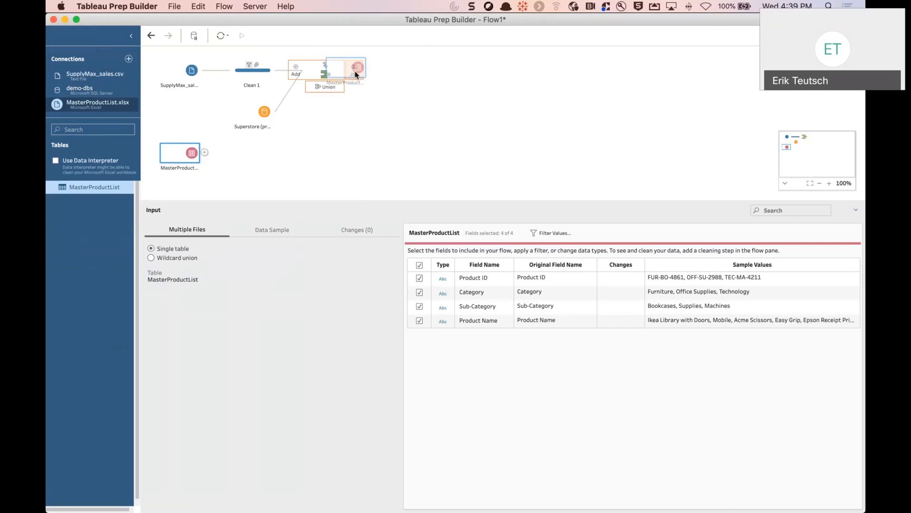
left_click_drag(356, 74, 356, 77)
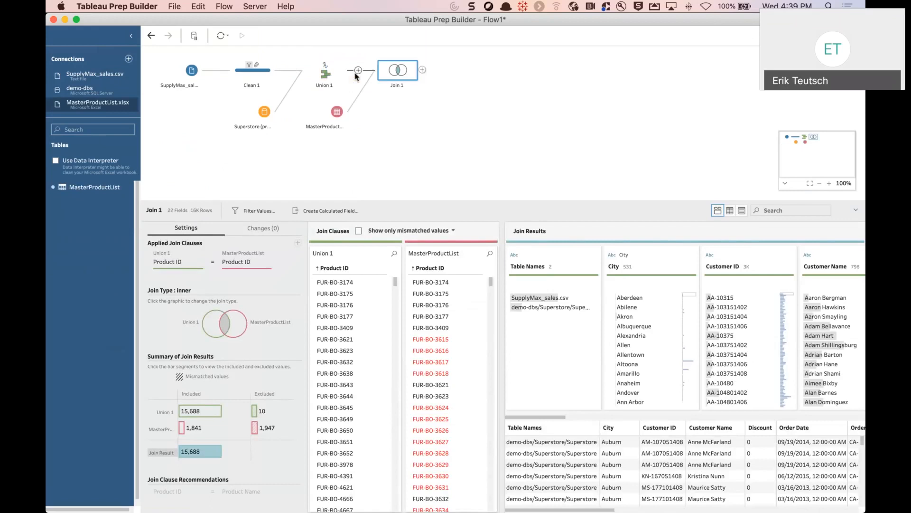
Try the left, right and full join types on Join 1, and return it to an inner join.
left_click(212, 329)
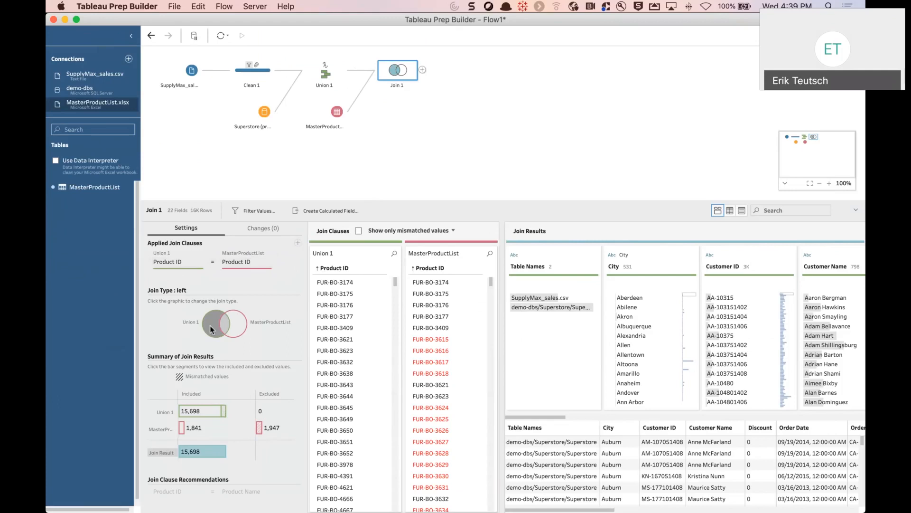
left_click(212, 329)
left_click(243, 329)
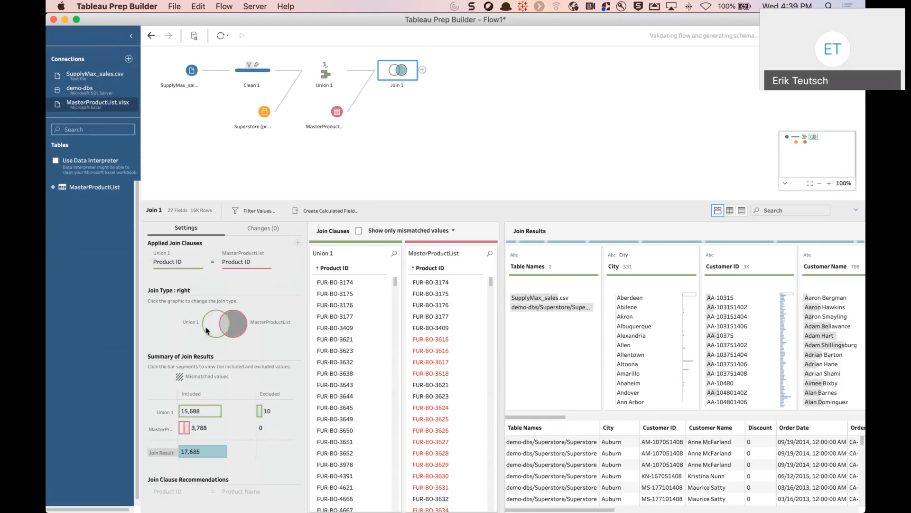
left_click(207, 330)
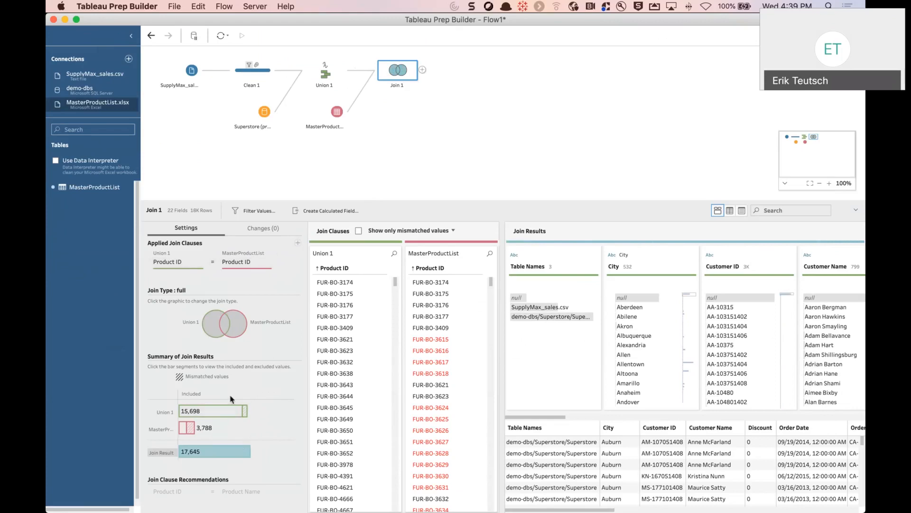
left_click(236, 331)
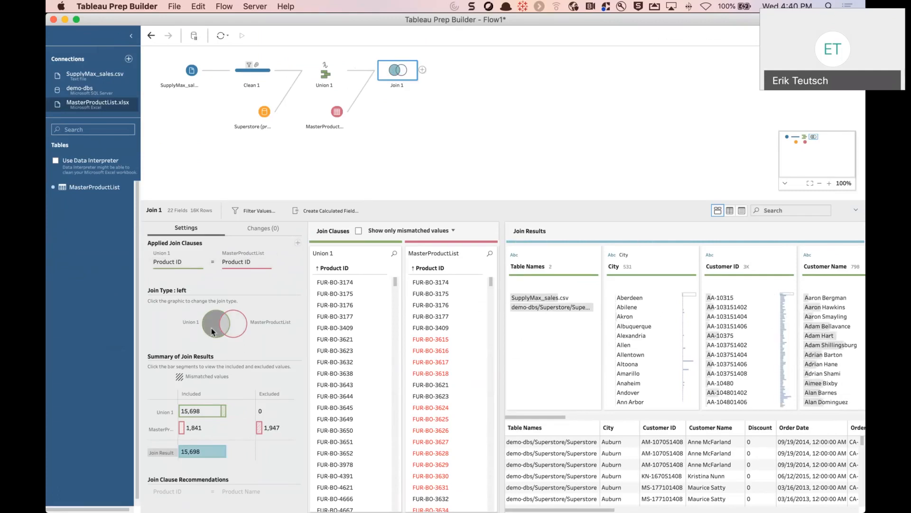
left_click(213, 331)
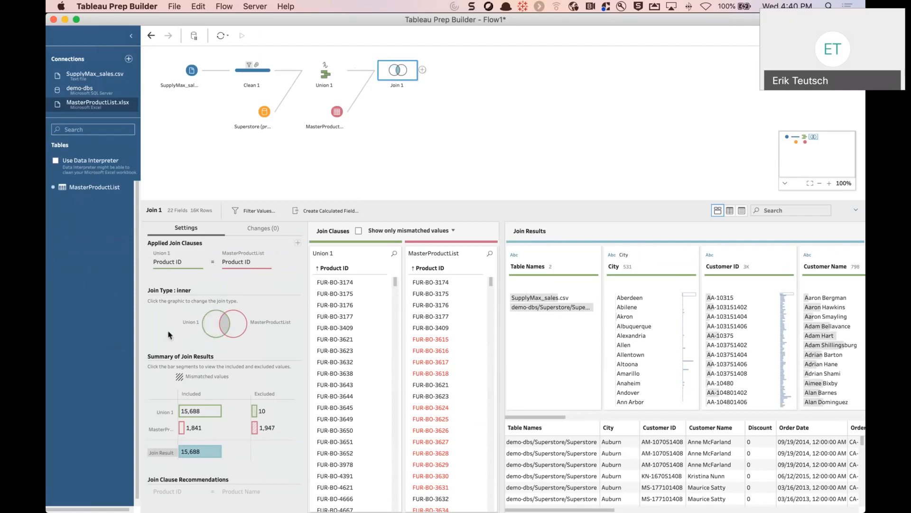
Look through the Product ID join clauses of Join 1 and show only the mismatched values.
scroll(459, 370, "down", 2)
scroll(454, 384, "up", 2)
scroll(451, 364, "down", 1)
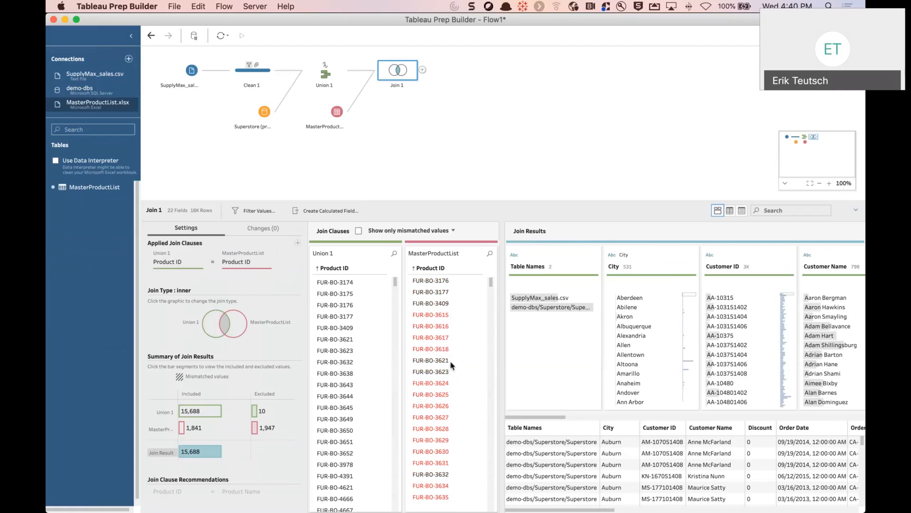
scroll(451, 364, "down", 1)
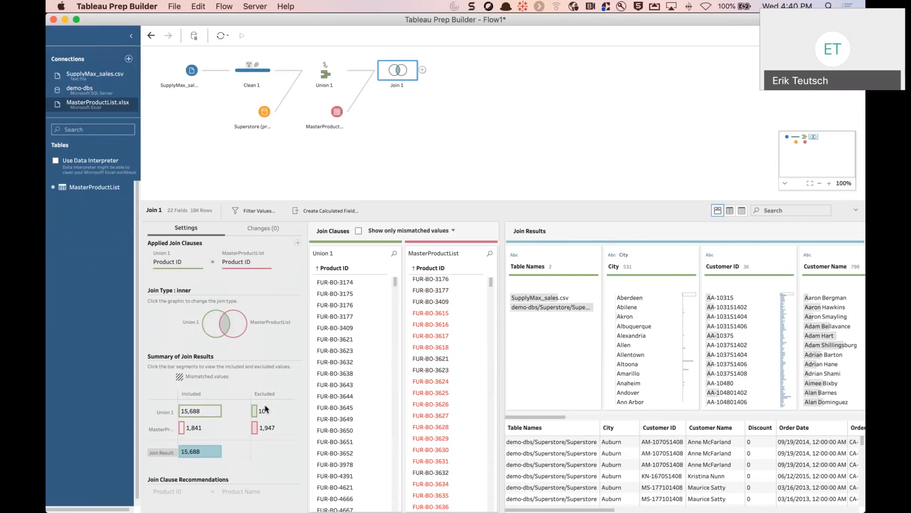
mouse_move(189, 416)
mouse_move(257, 416)
left_click(359, 231)
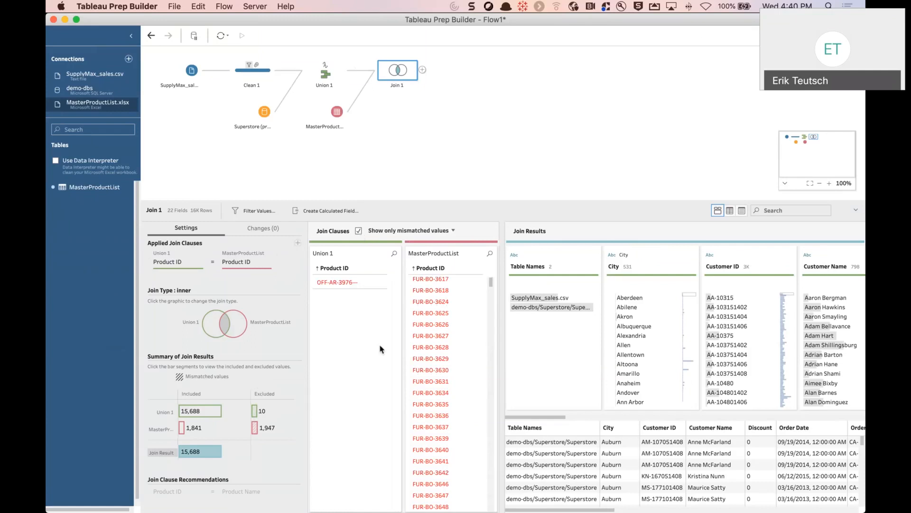
Fix the mismatched Product ID in the Union 1 join clause by removing the trailing dashes after OFF-AR-3976.
double_click(347, 284)
left_click(366, 281)
key("BackSpace")
key("Return")
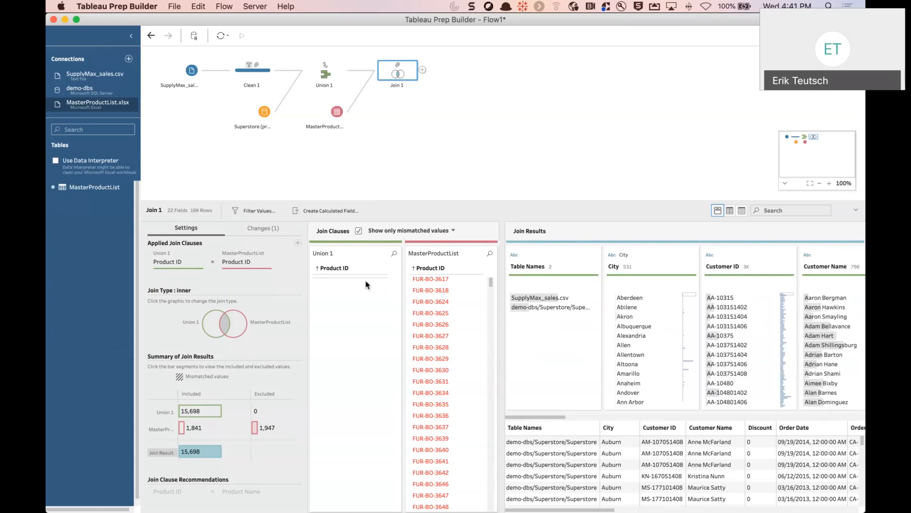
mouse_move(200, 416)
Connect to the text file Quota.csv as a new input and treat its first line as the header.
left_click(129, 59)
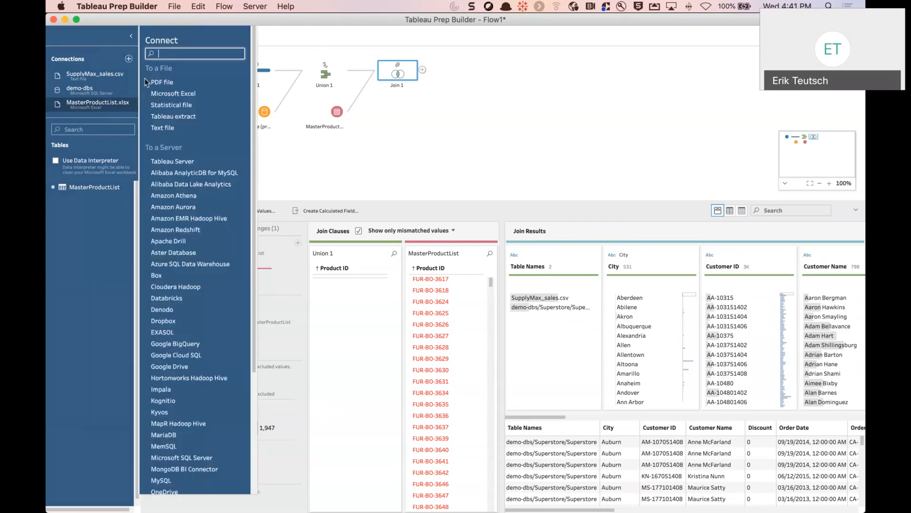
left_click(168, 131)
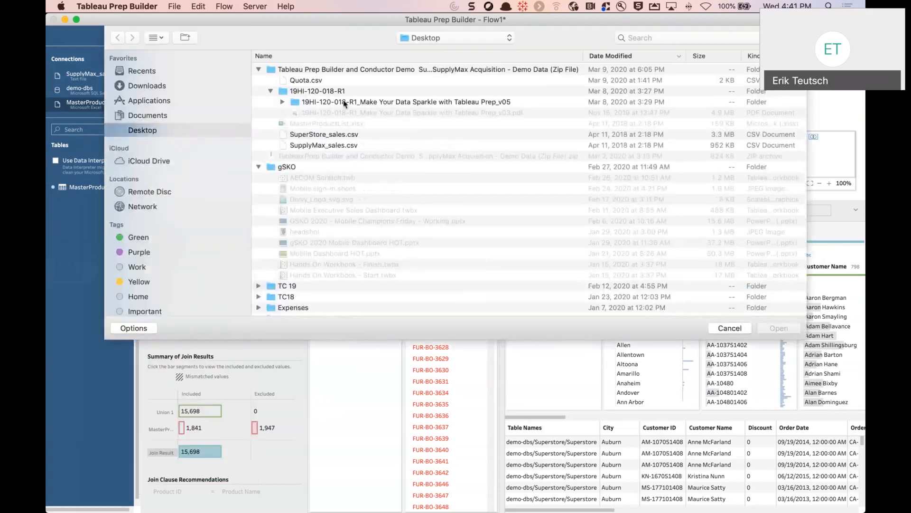
left_click(306, 80)
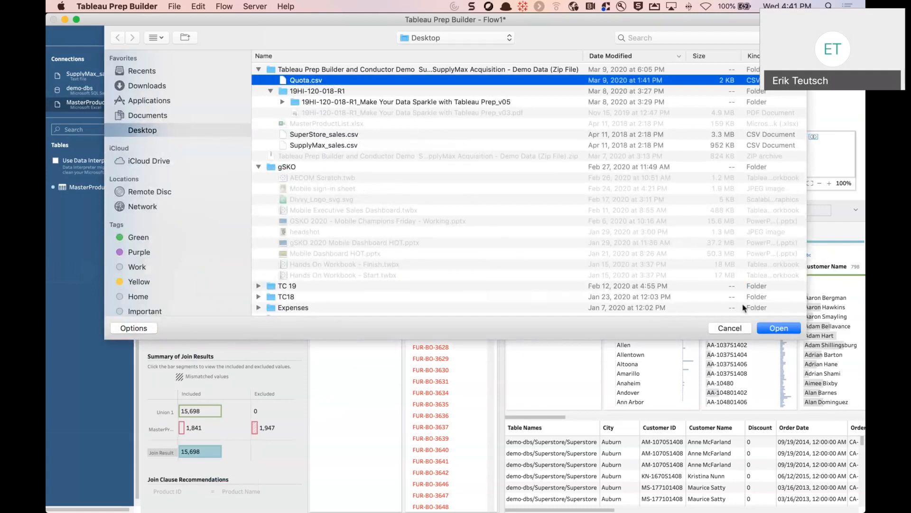
left_click(778, 328)
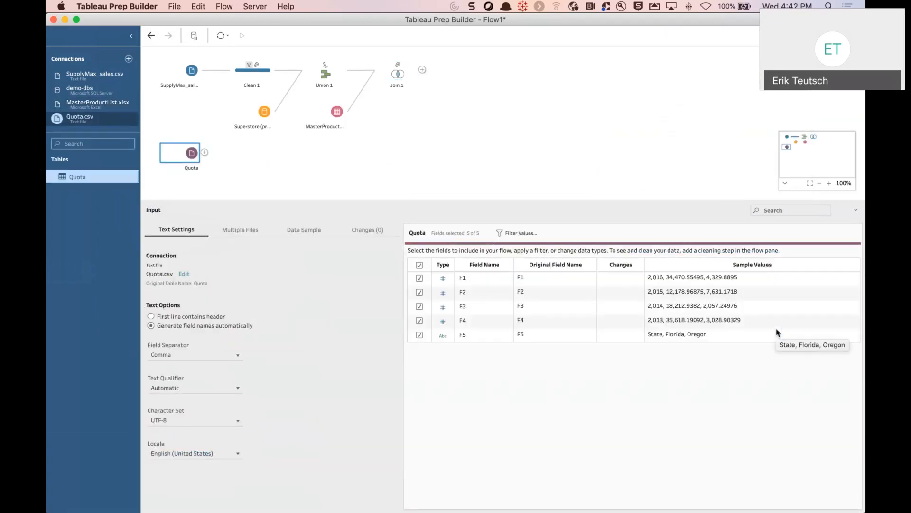
left_click(152, 317)
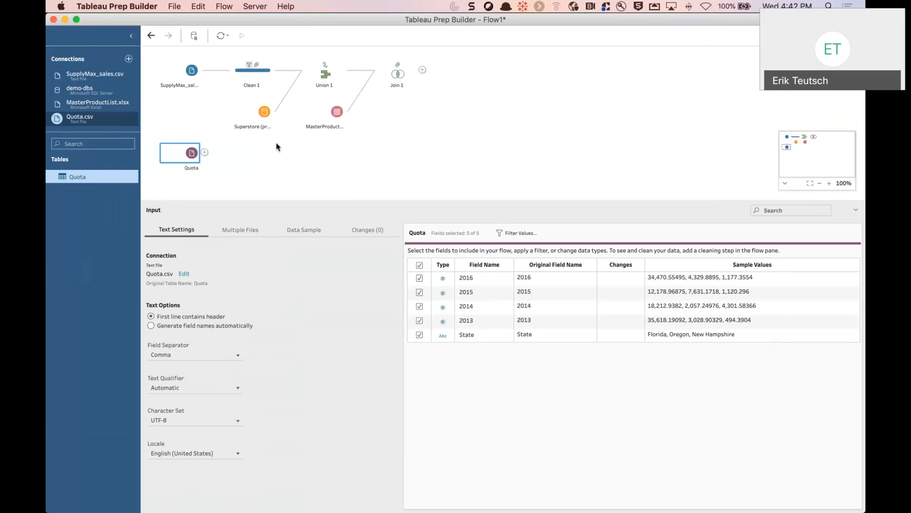
Add a clean step after Join 1 and join the Quota input to it.
left_click(422, 70)
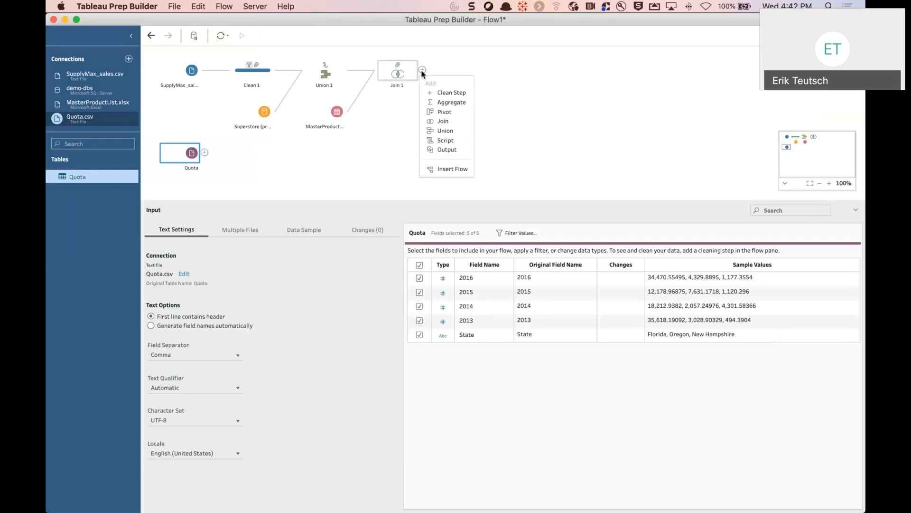
left_click(438, 93)
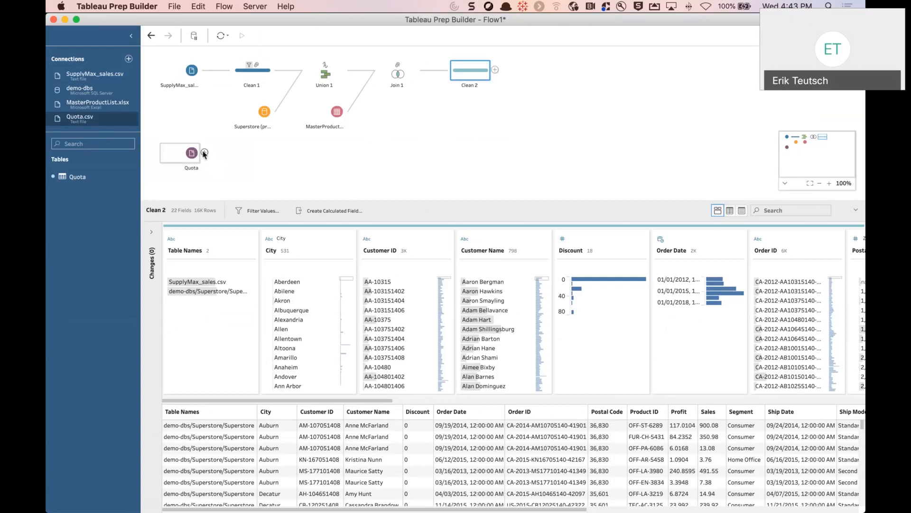
left_click_drag(204, 154, 497, 77)
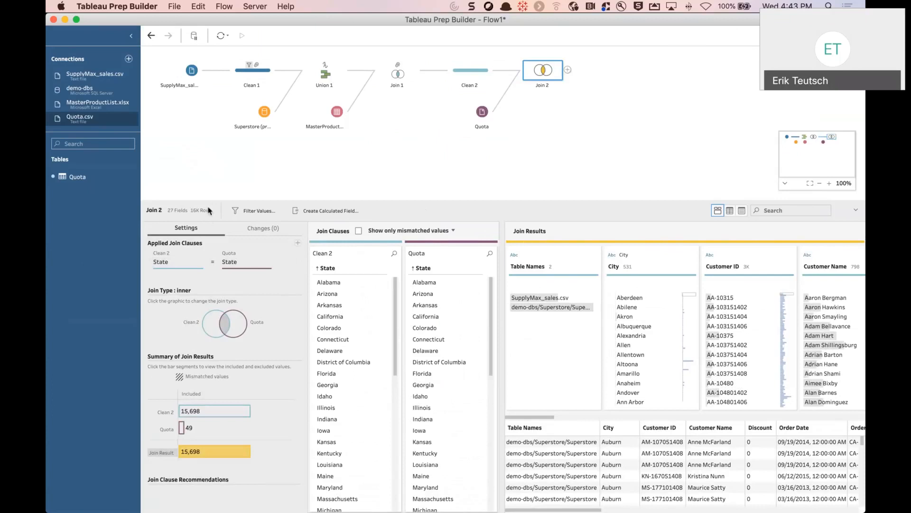
left_click(520, 173)
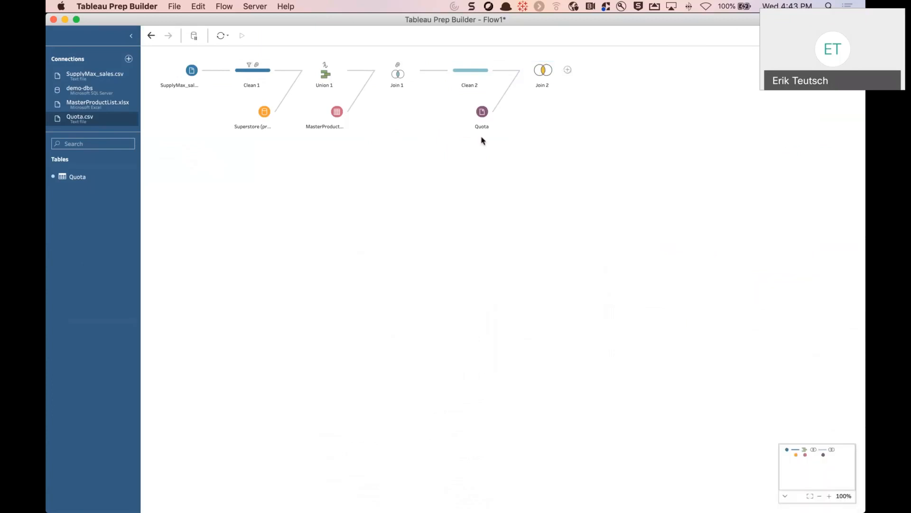
left_click(540, 81)
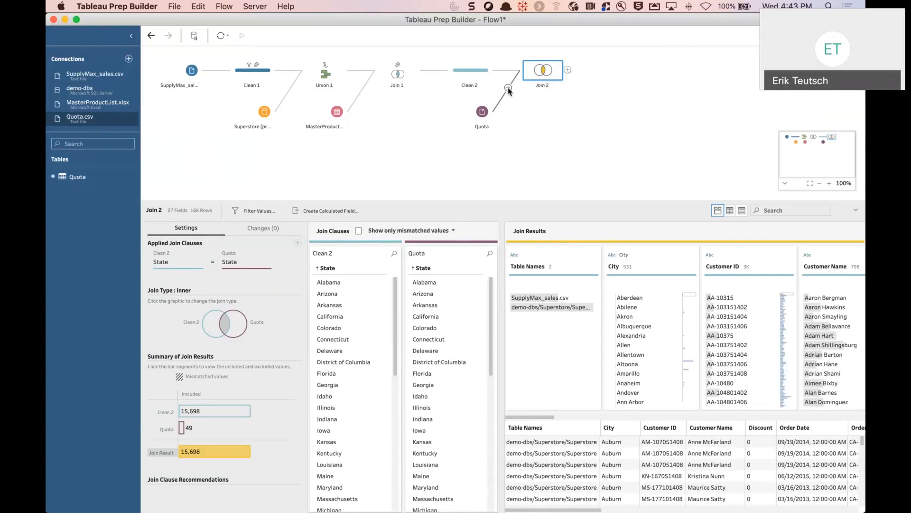
Insert a pivot step between Quota and Join 2, and pivot the 2013, 2014, 2015 and 2016 fields from columns to rows.
left_click(508, 88)
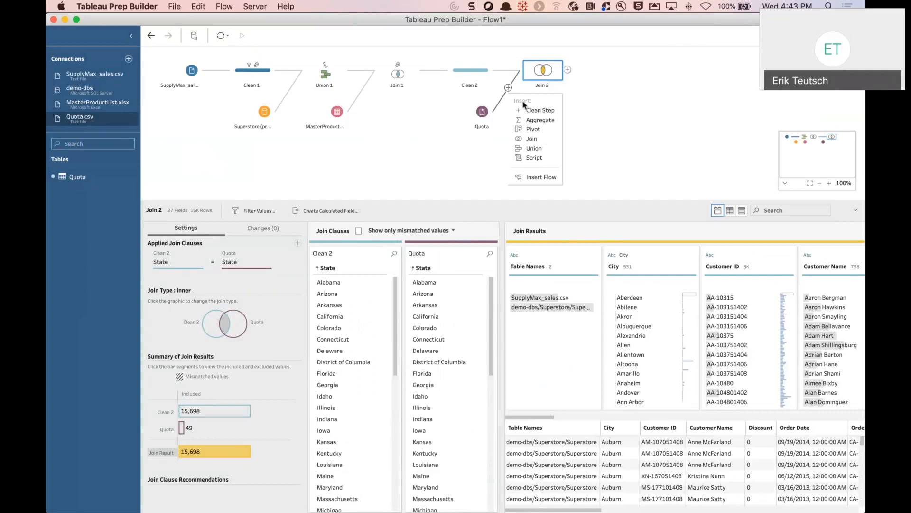
left_click(532, 129)
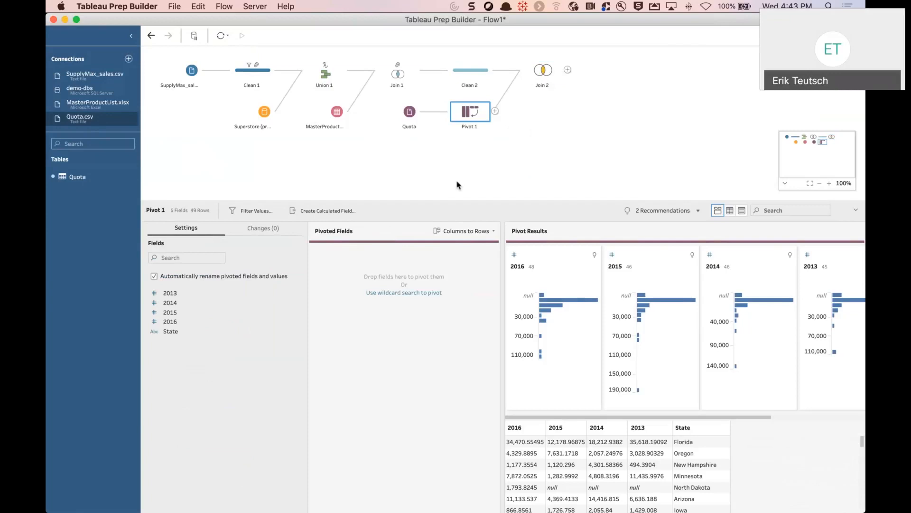
left_click(170, 322)
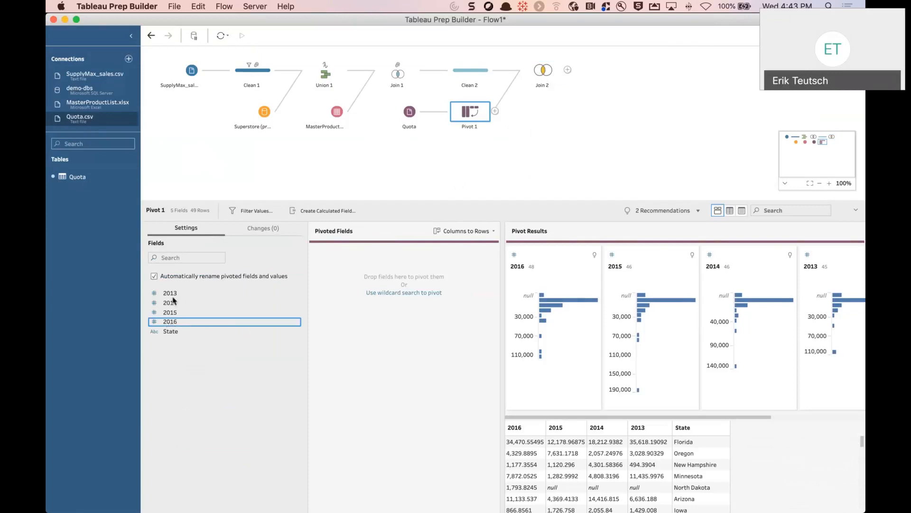
left_click(174, 296, "shift")
left_click_drag(174, 296, 381, 305)
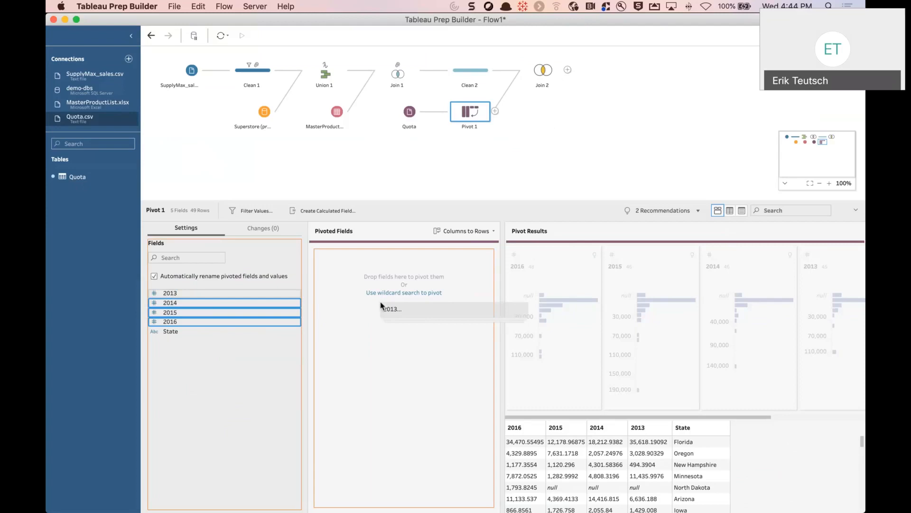
left_click_drag(381, 304, 381, 304)
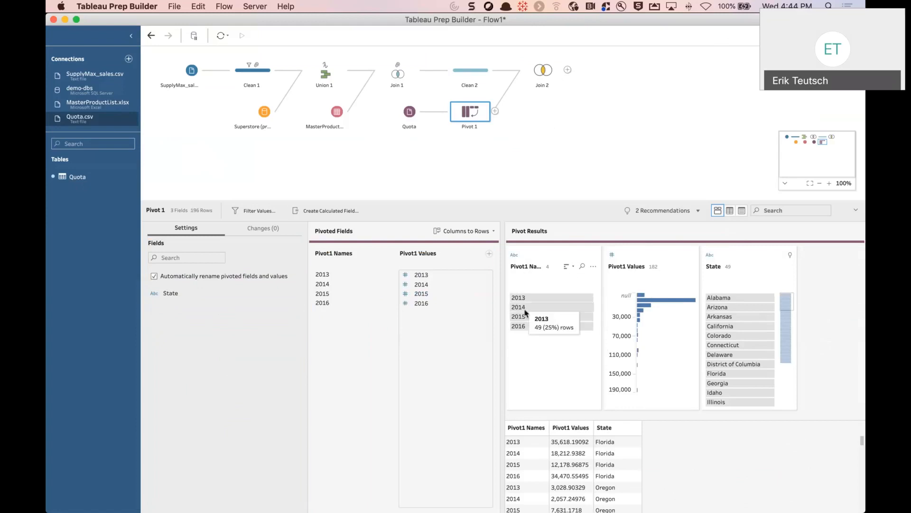
Rename the Pivot1 Names field to Year and Pivot1 Values to Quota, and check the pivot step's list of changes.
double_click(527, 267)
type("Year")
key("Return")
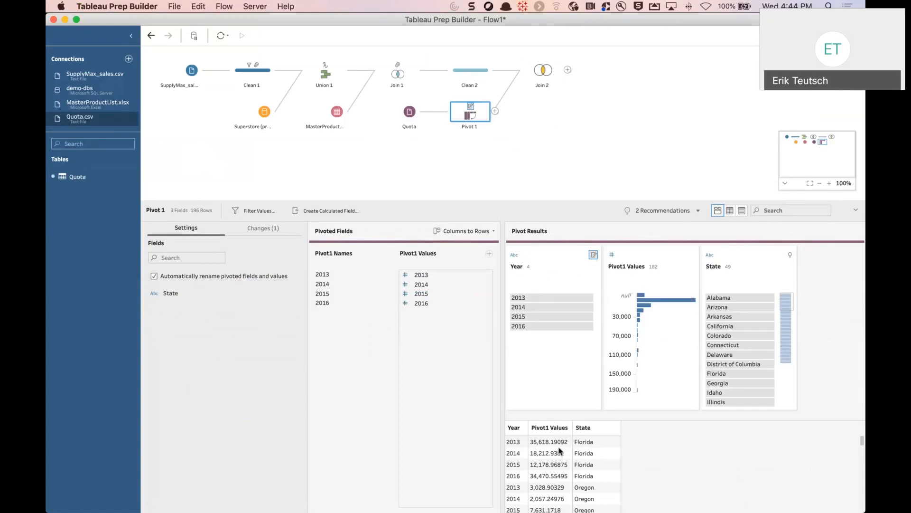
double_click(630, 266)
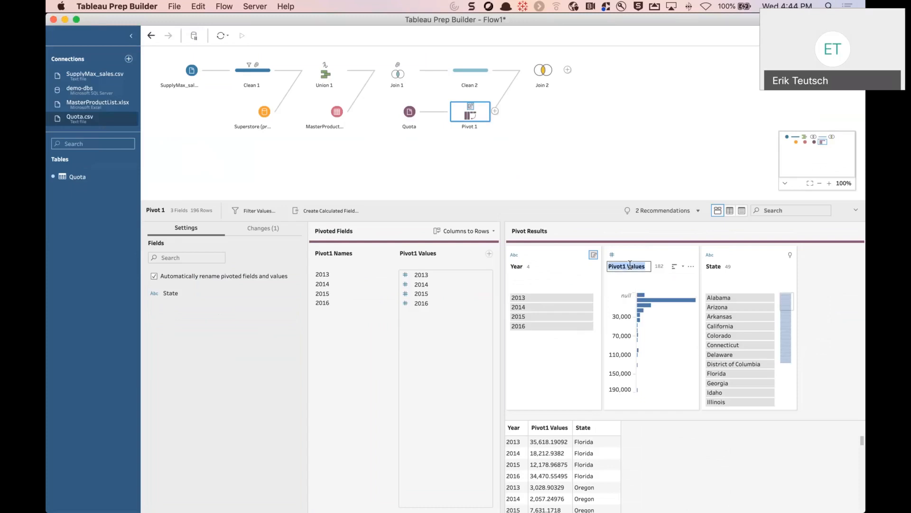
type("Q")
key("BackSpace")
type("Quota")
key("Return")
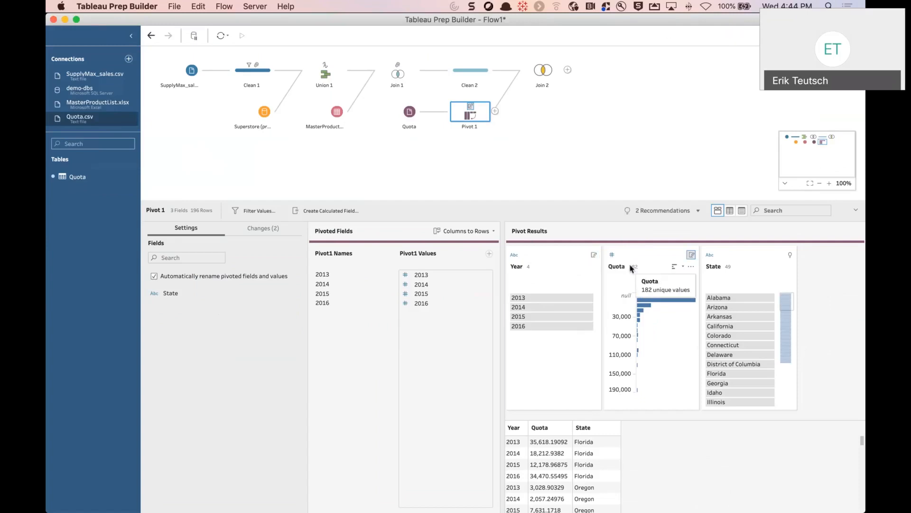
left_click(267, 232)
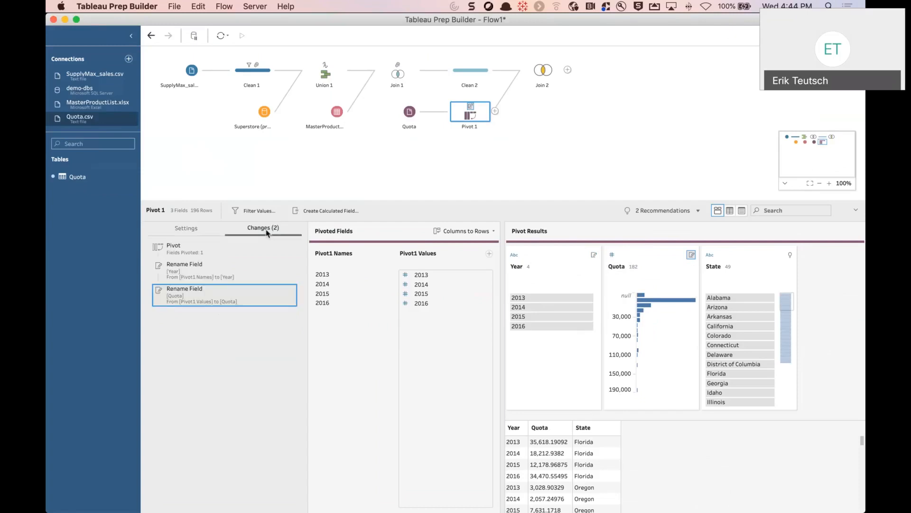
left_click(190, 230)
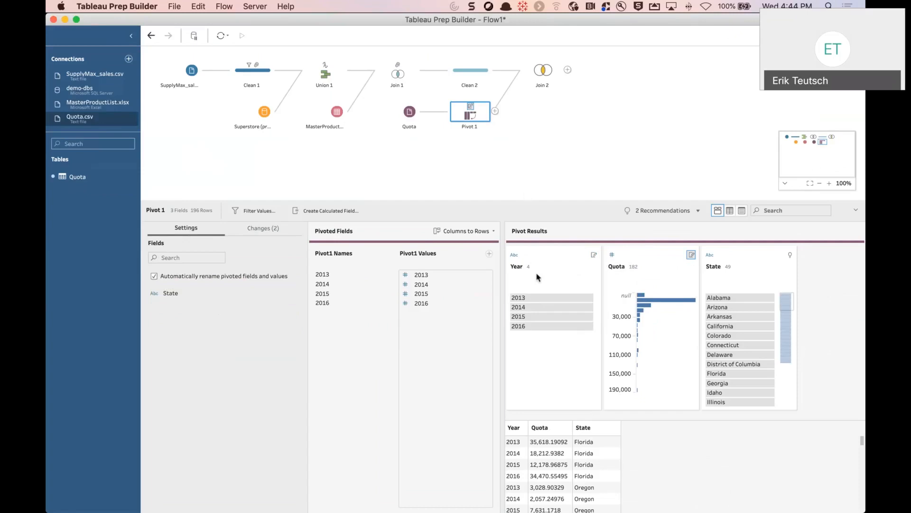
left_click(546, 71)
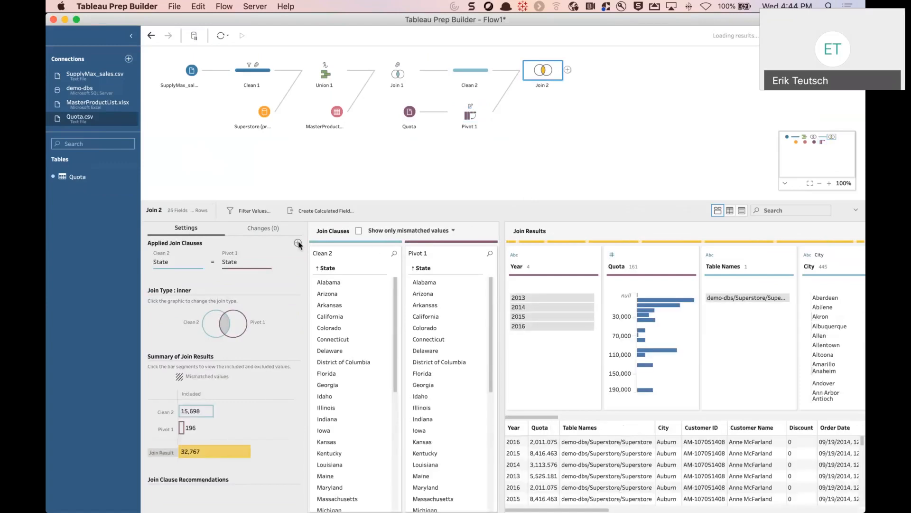
left_click(298, 243)
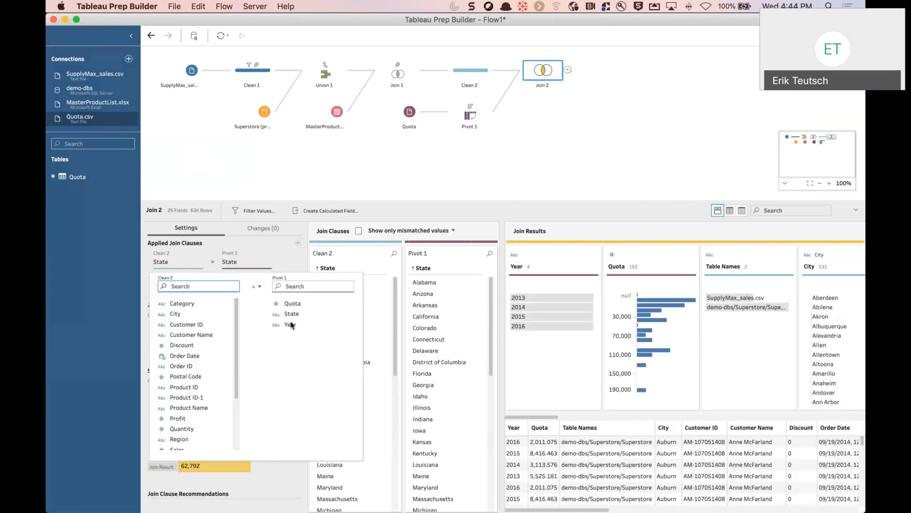
left_click(291, 324)
left_click(204, 287)
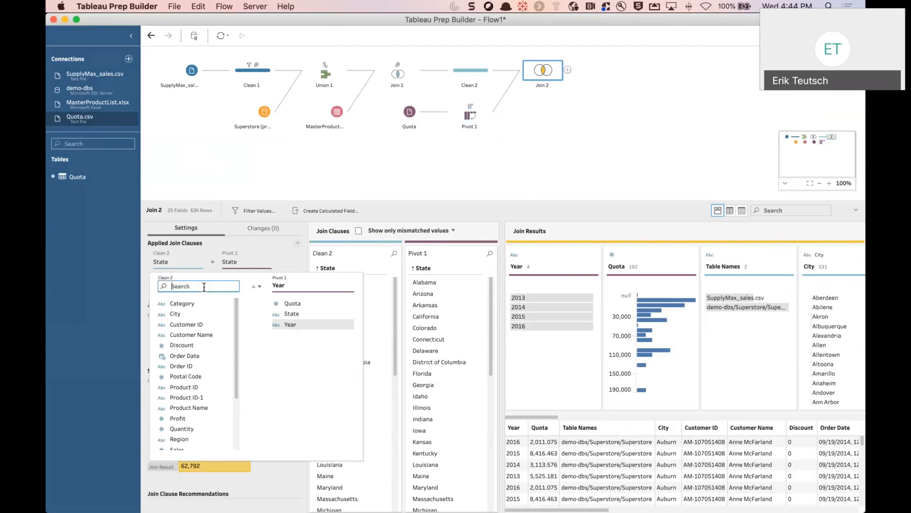
type("yea")
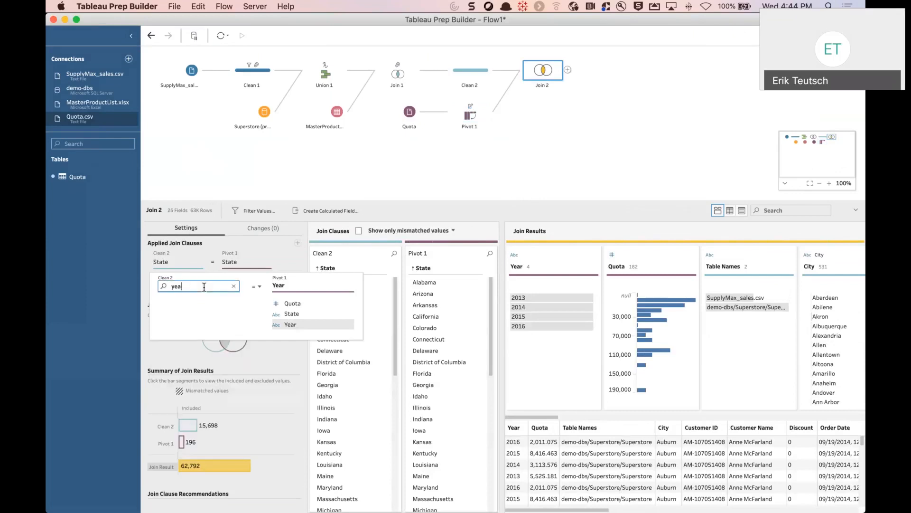
key("BackSpace")
key("BackSpace")
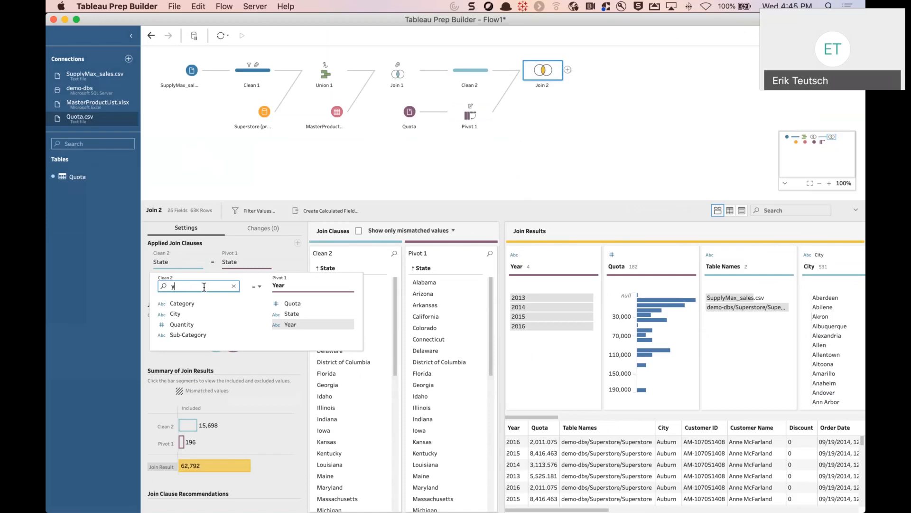
key("BackSpace")
left_click(586, 202)
left_click(534, 153)
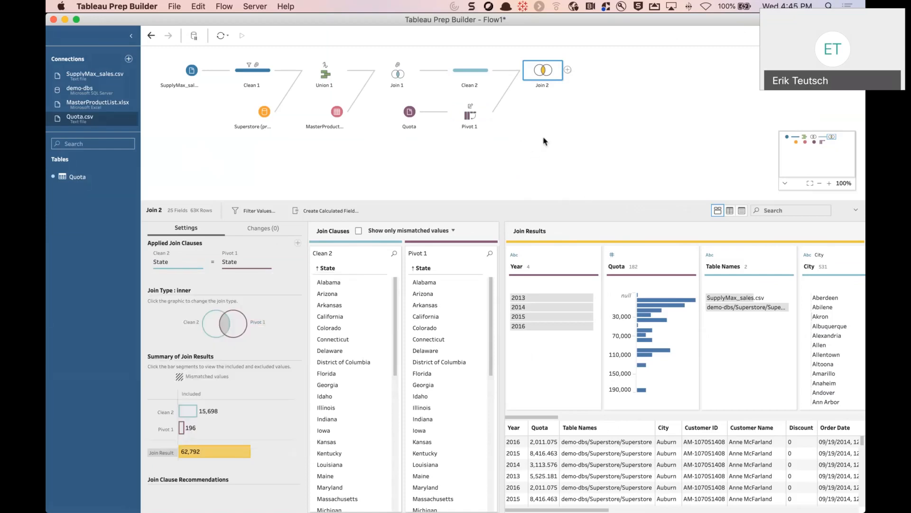
Change the data type of the Order Date field in the Clean 2 step to Date.
left_click(471, 79)
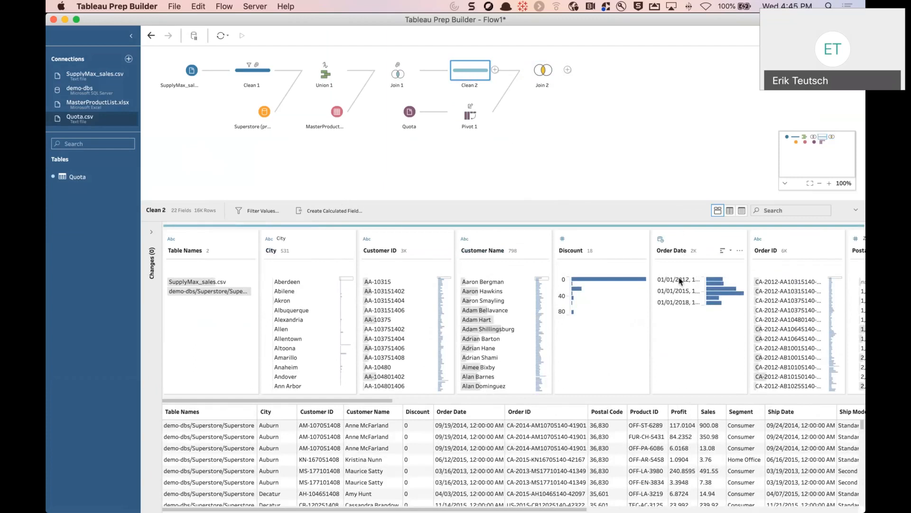
mouse_move(711, 284)
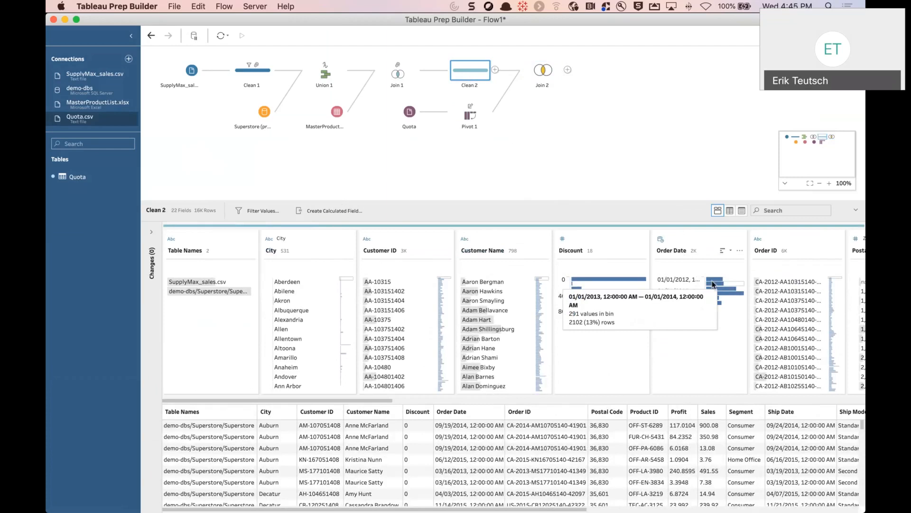
left_click(660, 239)
left_click(674, 291)
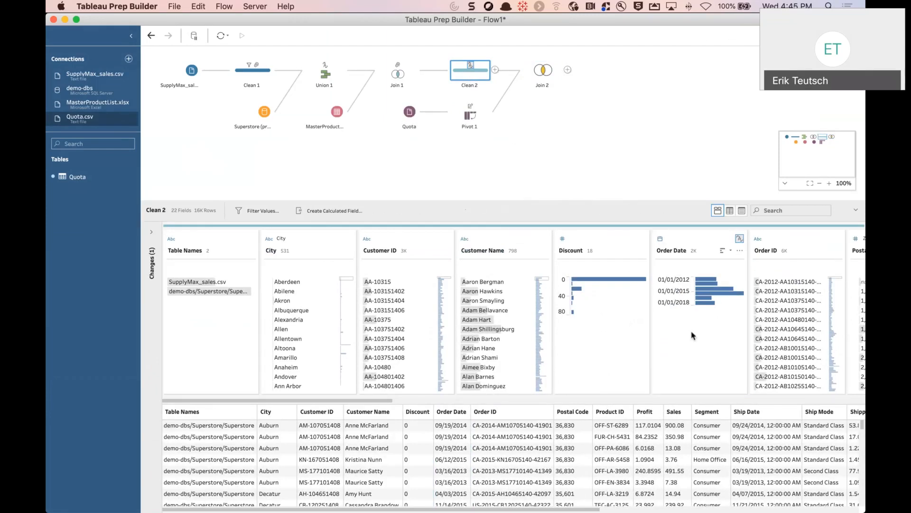
Create a custom calculated field named Year in Clean 2 with the formula YEAR([Order Date]) and save it.
left_click(740, 252)
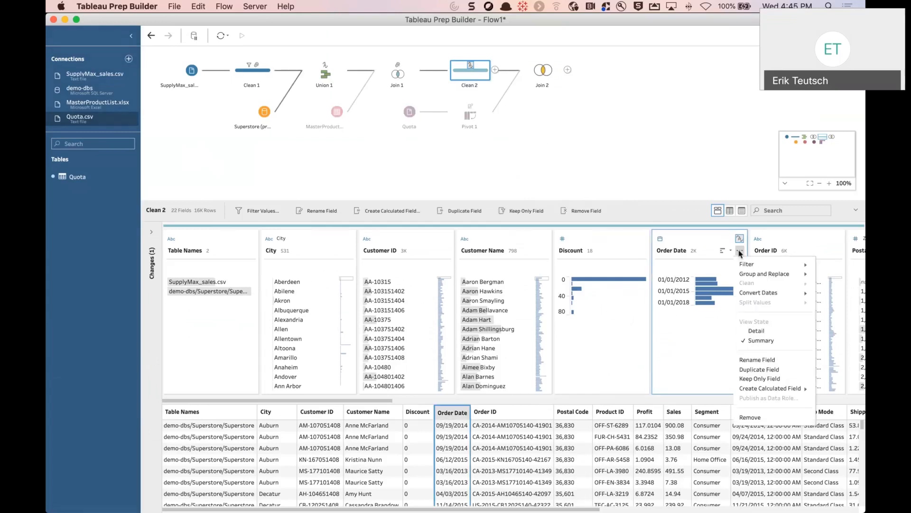
mouse_move(755, 394)
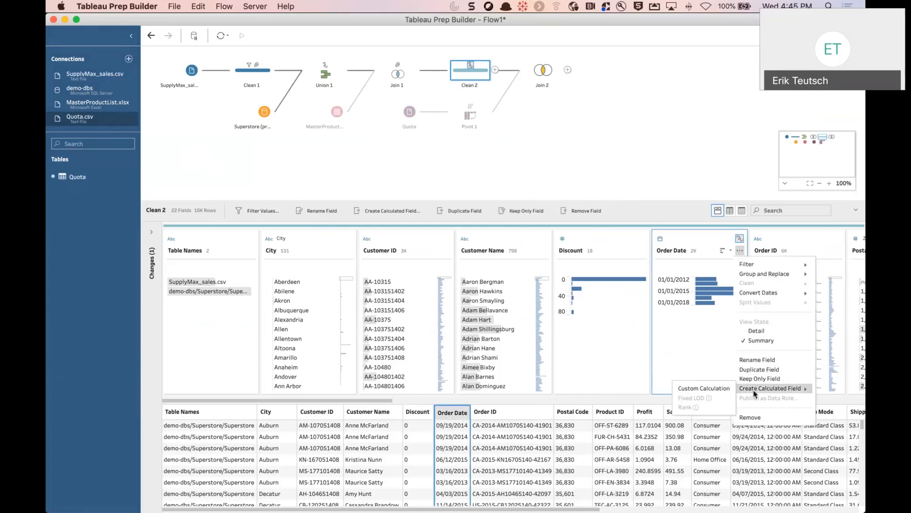
left_click(728, 389)
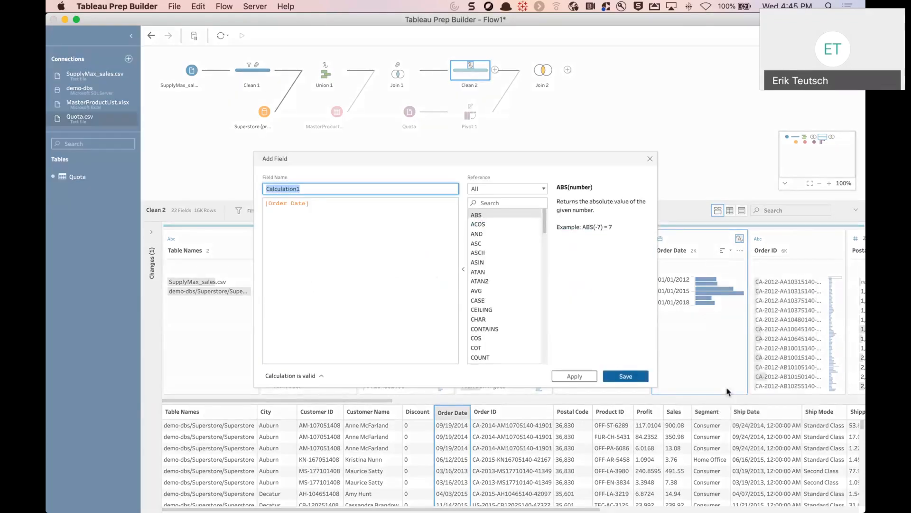
type("Year")
key("Tab")
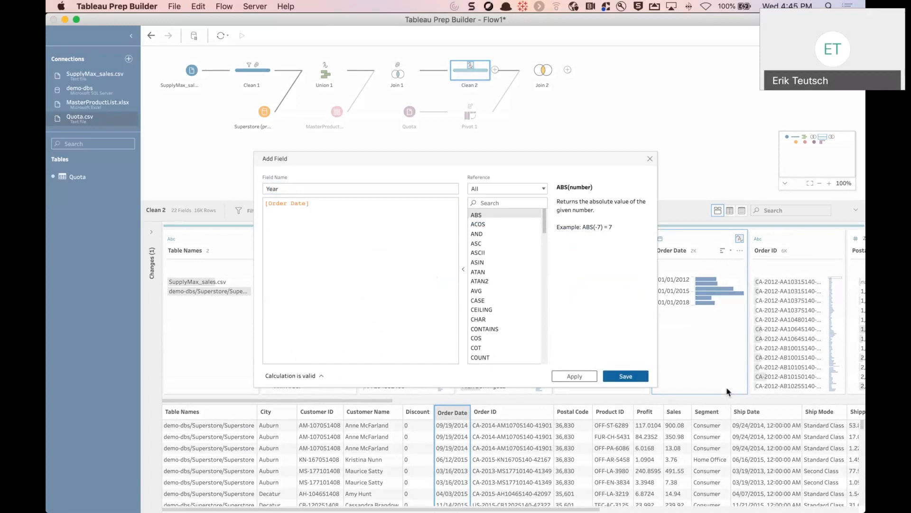
type("[Orde")
key("BackSpace")
key("BackSpace")
key("BackSpace")
key("BackSpace")
key("BackSpace")
type("year")
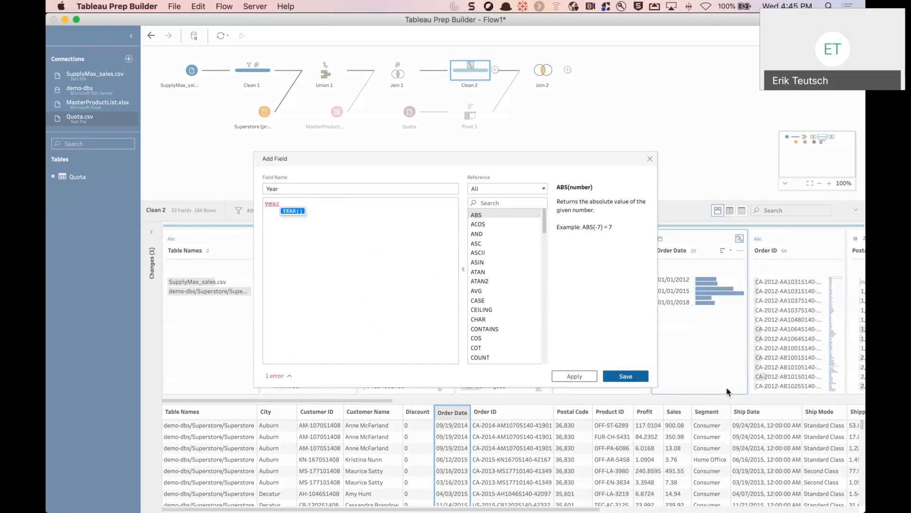
key("Return")
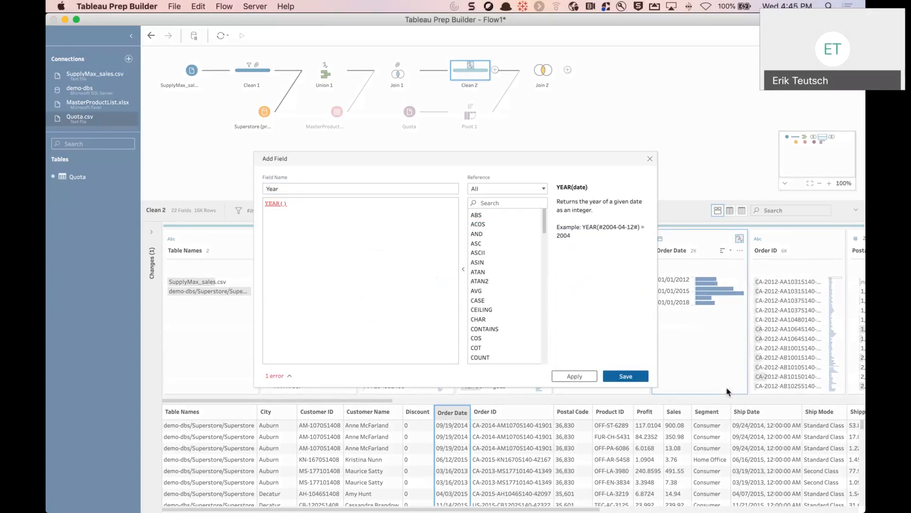
type("ord")
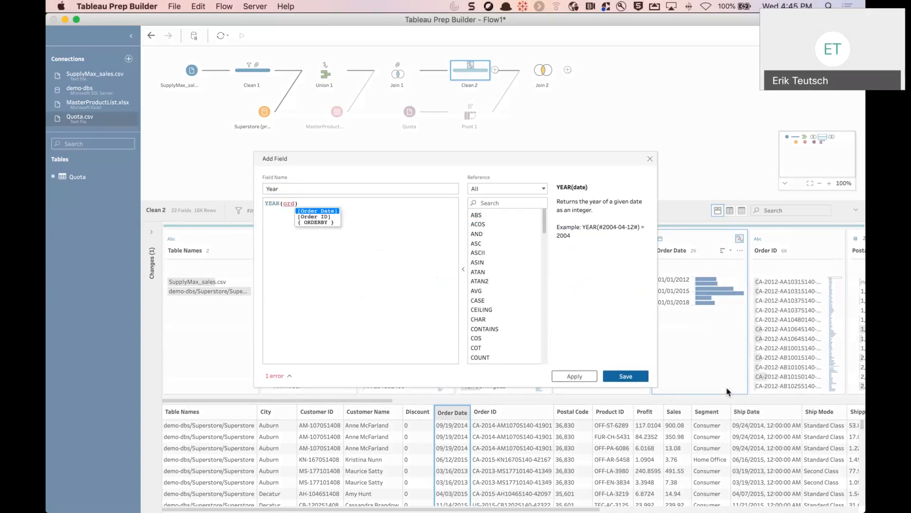
key("Return")
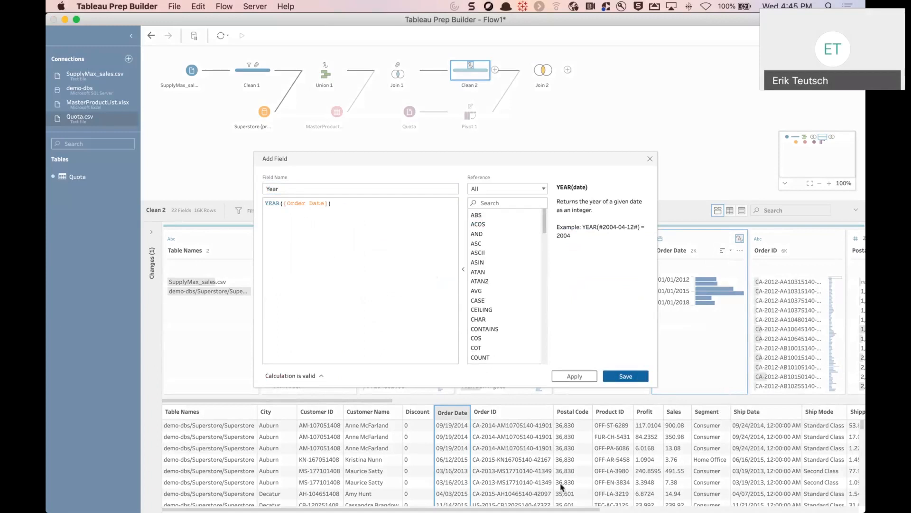
left_click(629, 381)
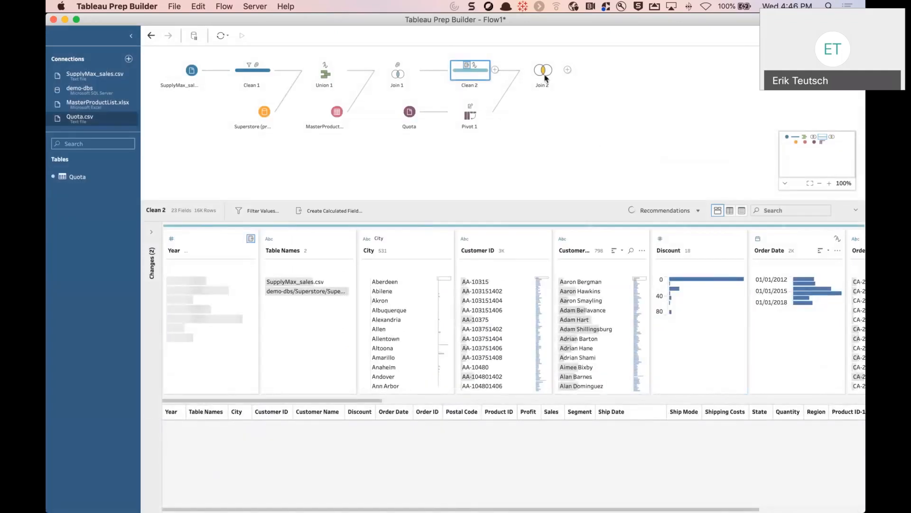
Add a second join clause to Join 2 that matches Year from Clean 2 with Year from Pivot 1.
left_click(545, 76)
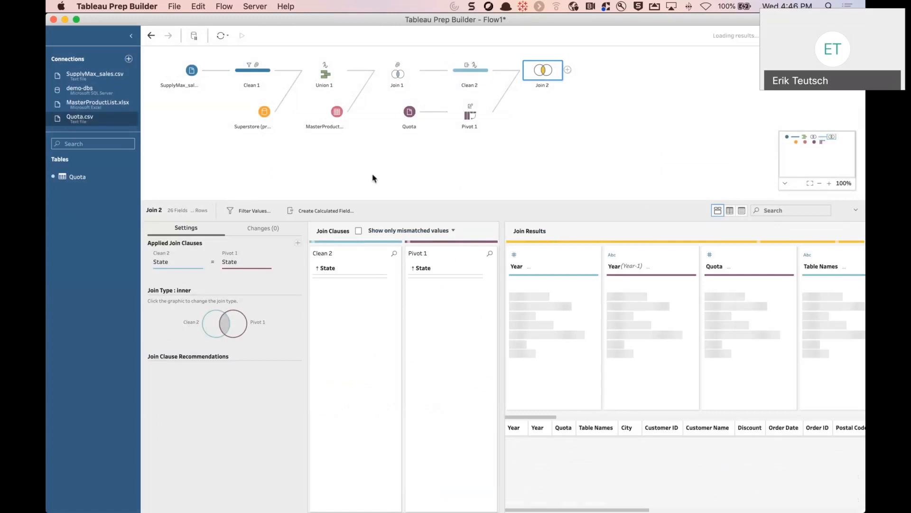
left_click(298, 243)
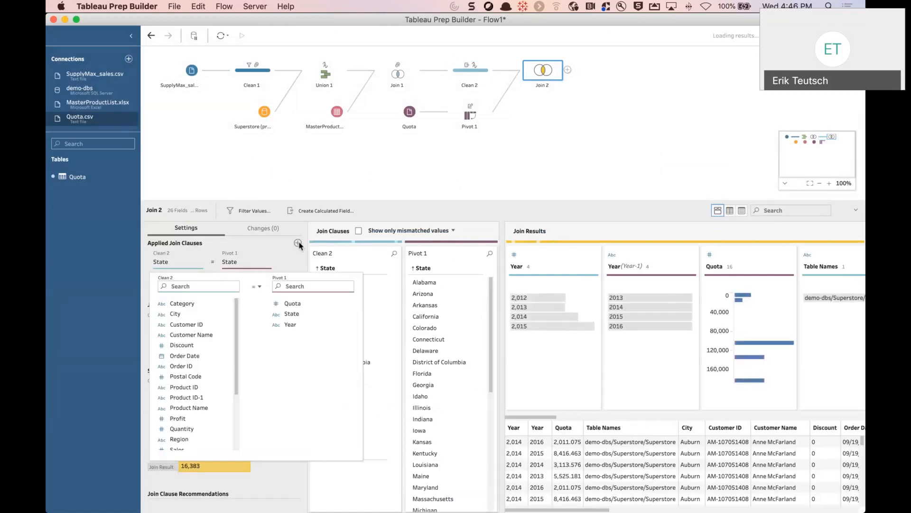
left_click(288, 325)
left_click(196, 287)
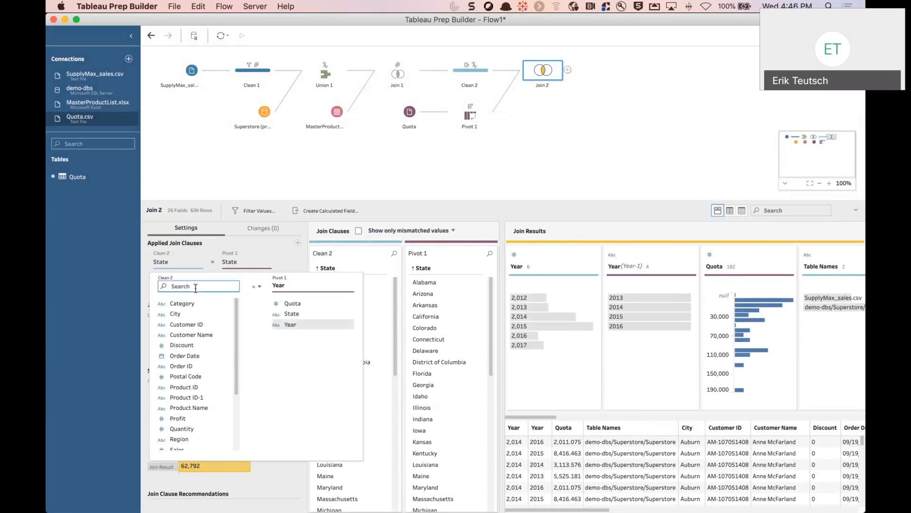
type("year")
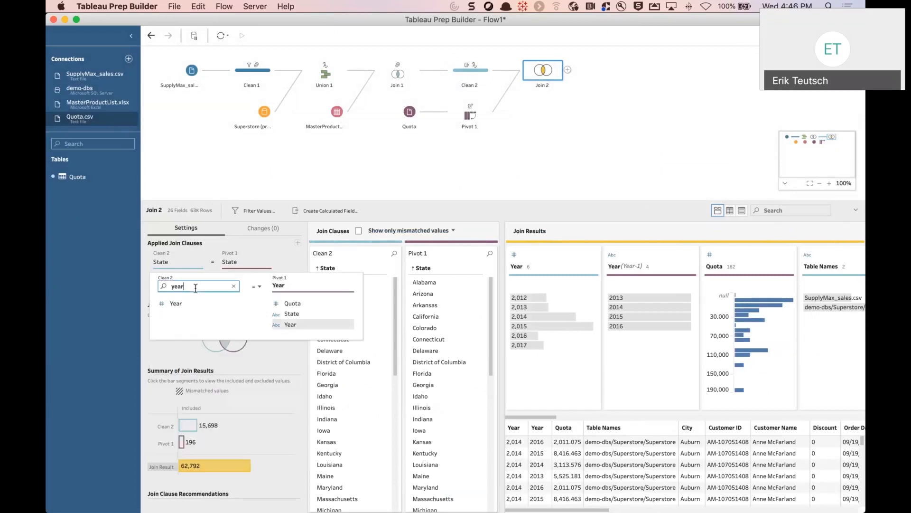
left_click(183, 305)
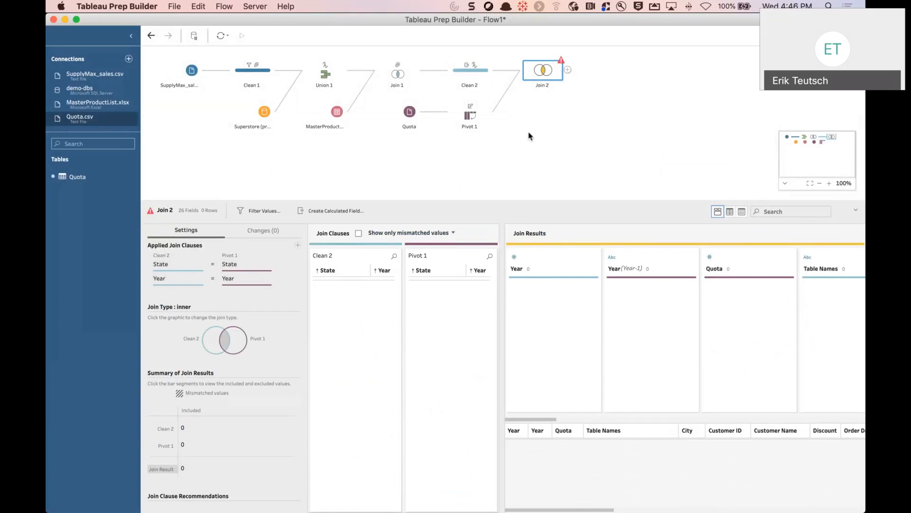
mouse_move(151, 213)
Insert a clean step between Pivot 1 and Join 2, and change its Year field to Number (whole).
left_click(472, 123)
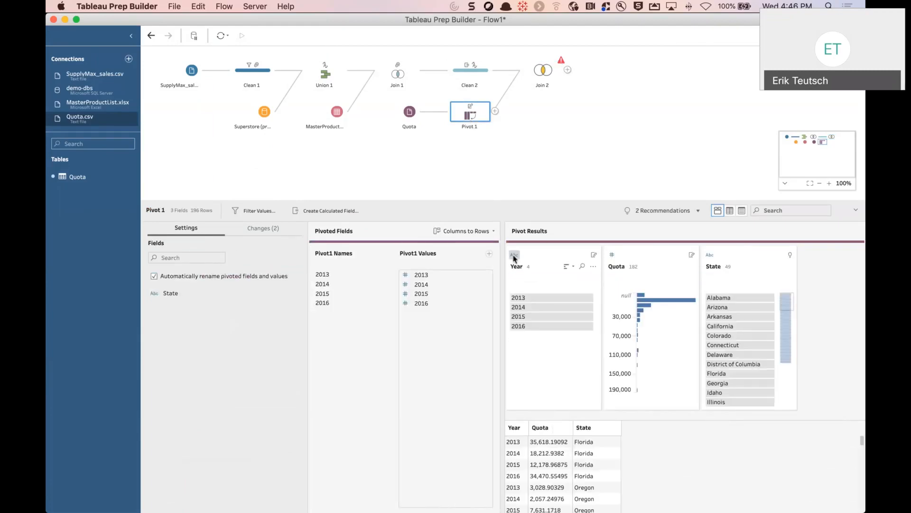
left_click(502, 97)
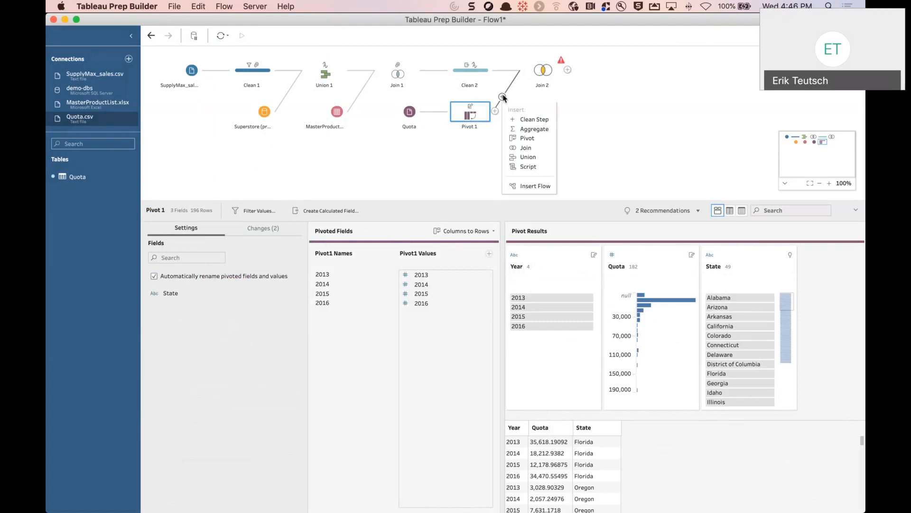
left_click(524, 119)
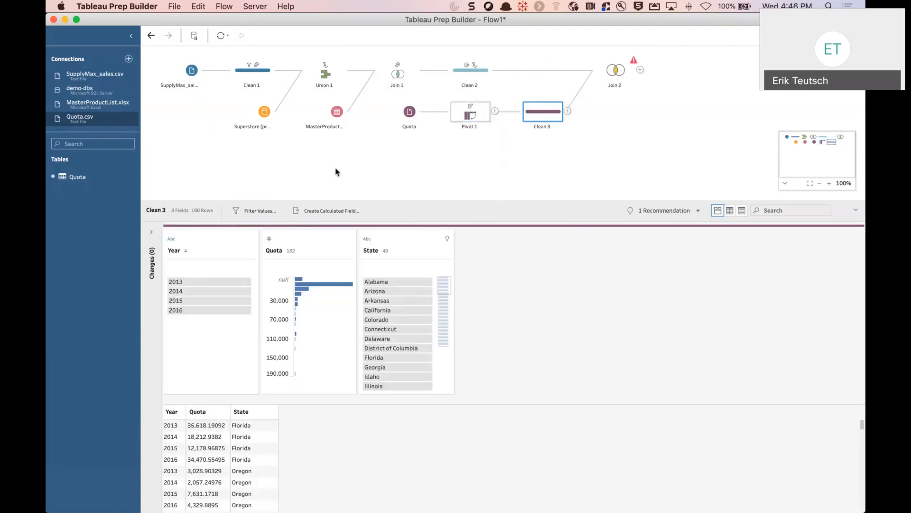
left_click(173, 239)
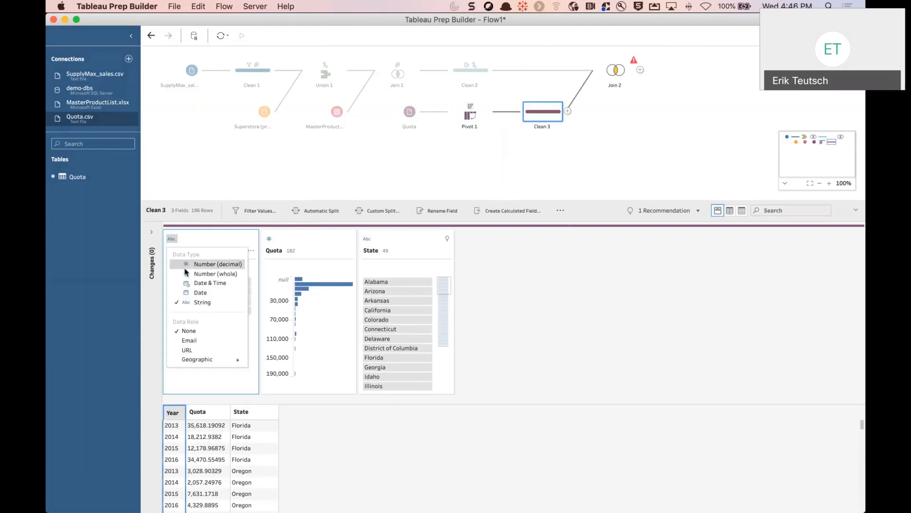
left_click(187, 274)
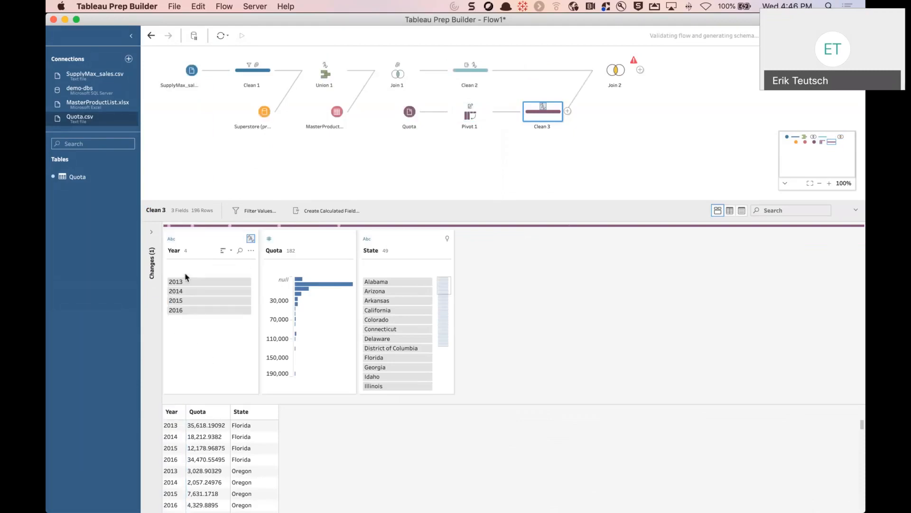
Change Join 2 to a left join that keeps all rows from Clean 2.
left_click(617, 71)
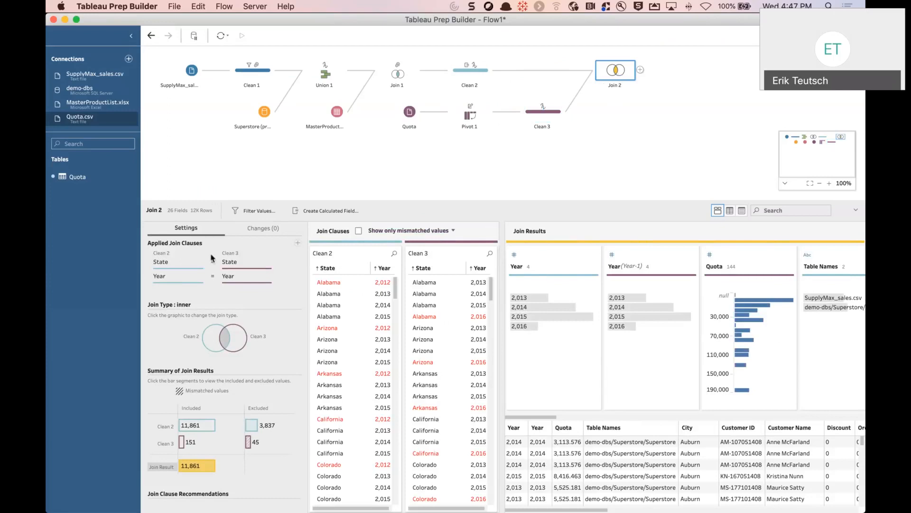
left_click(212, 341)
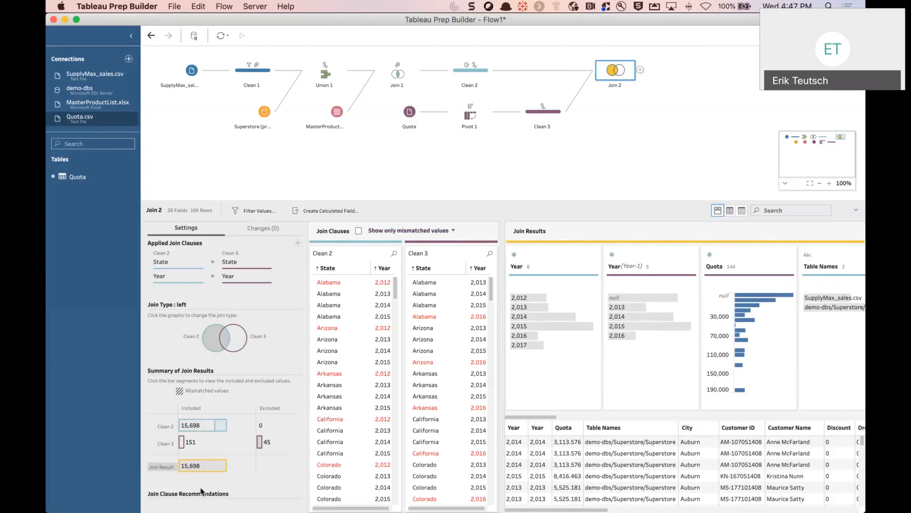
mouse_move(221, 429)
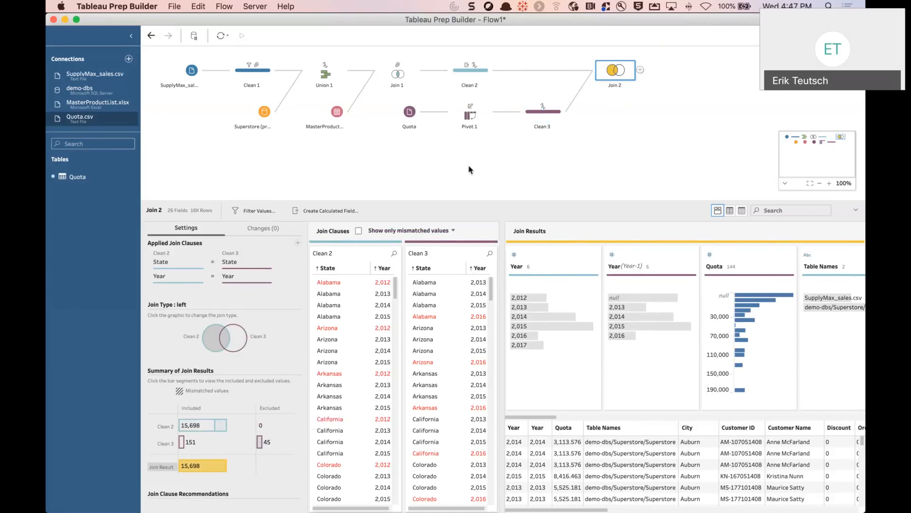
Rename the Clean 2 step to "Merged Superstor and SupplyMax".
double_click(467, 87)
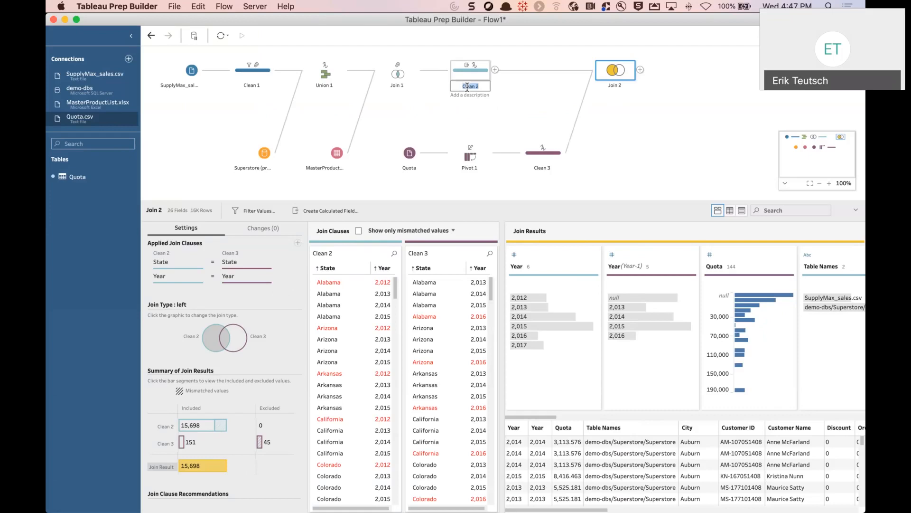
type("Filter")
type("ged")
type(" D")
key("BackSpace")
key("BackSpace")
type("Supoer")
key("BackSpace")
key("BackSpace")
key("BackSpace")
type("erstor and SupplyMax")
key("Return")
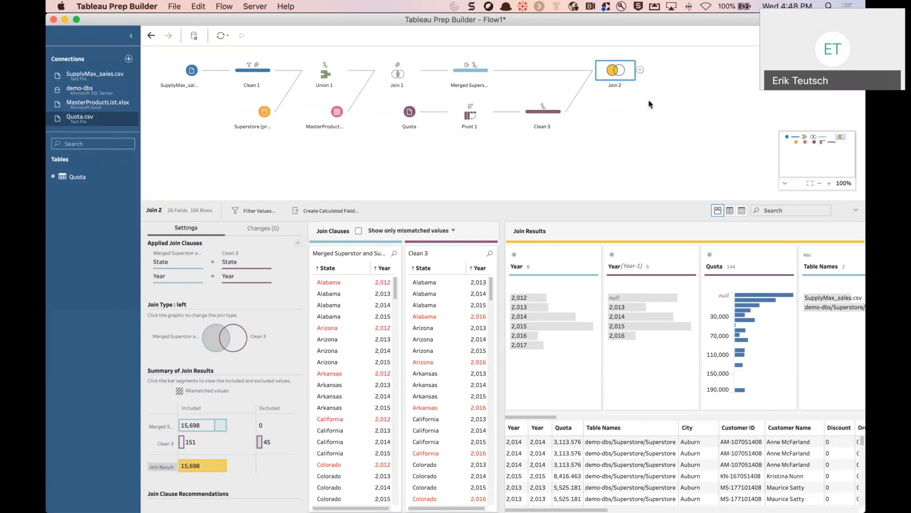
Add an output step after Join 2.
left_click(640, 70)
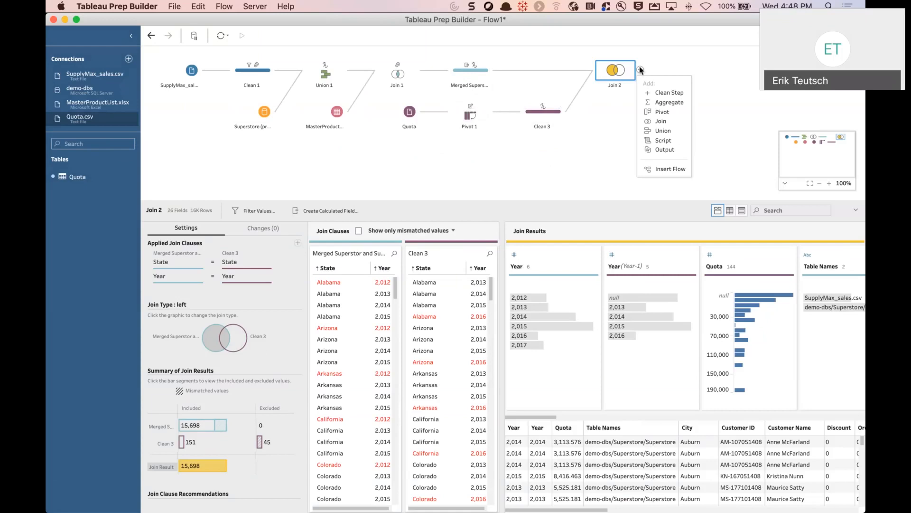
left_click(671, 152)
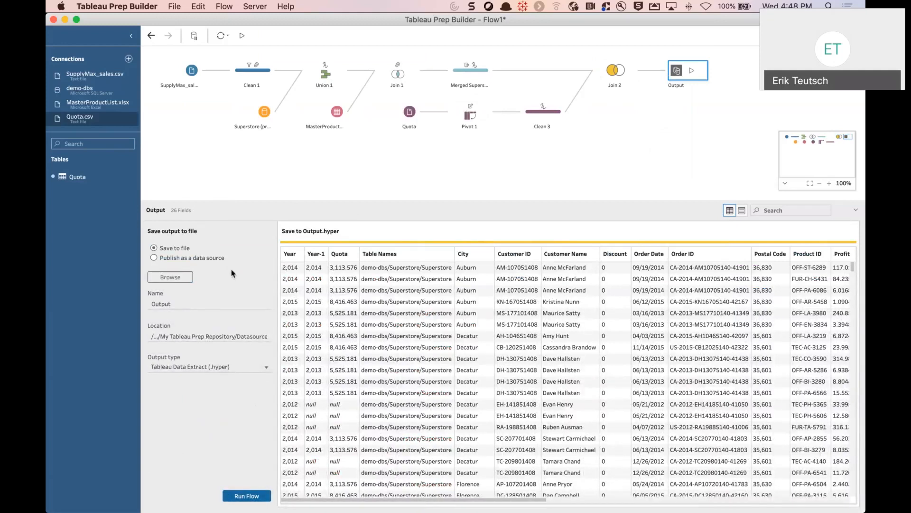
Set the output to publish as a data source to the demo.tableau.com production site in the Default project.
left_click(211, 370)
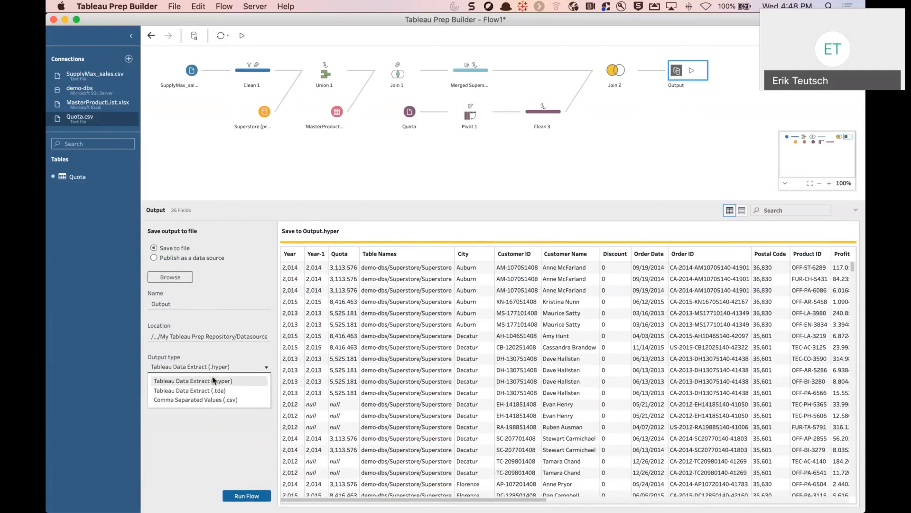
left_click(214, 380)
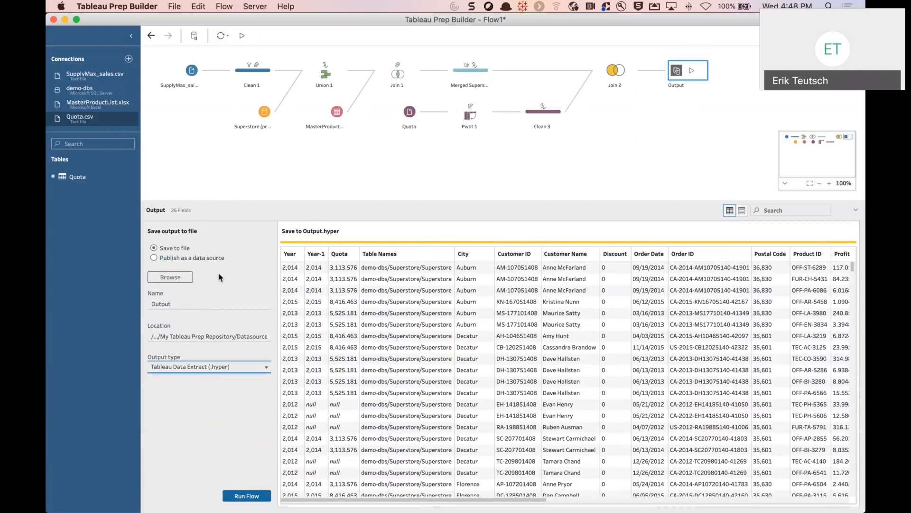
left_click(179, 259)
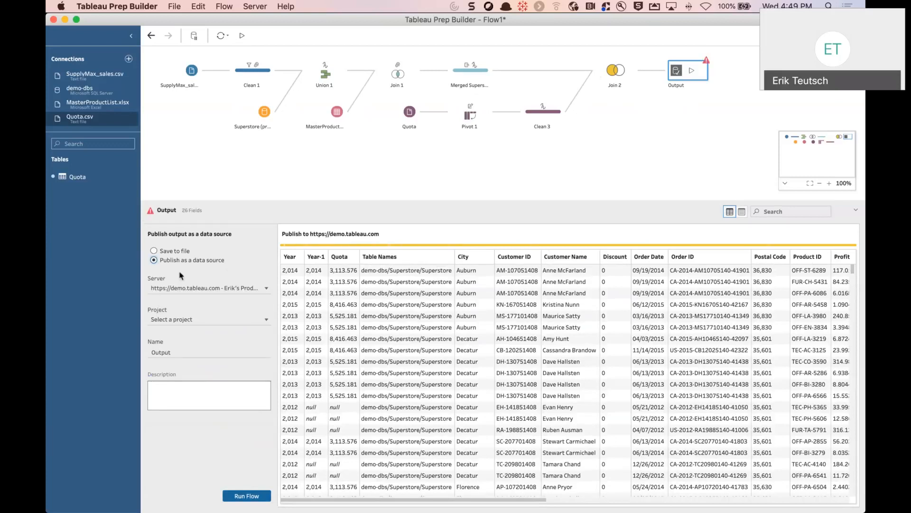
left_click(223, 287)
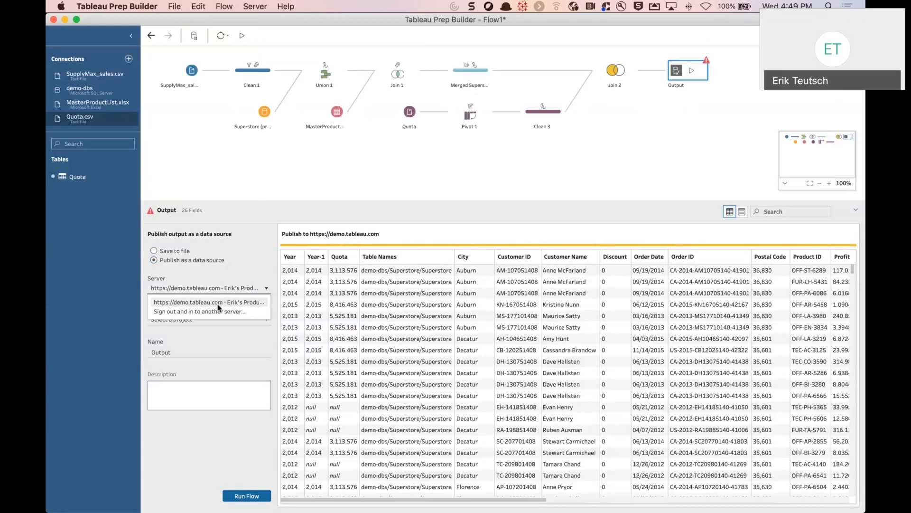
left_click(219, 305)
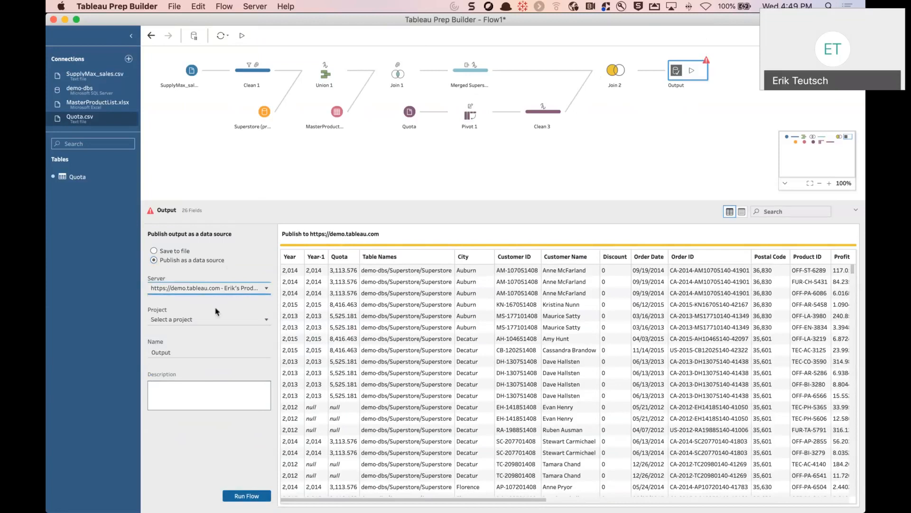
left_click(176, 320)
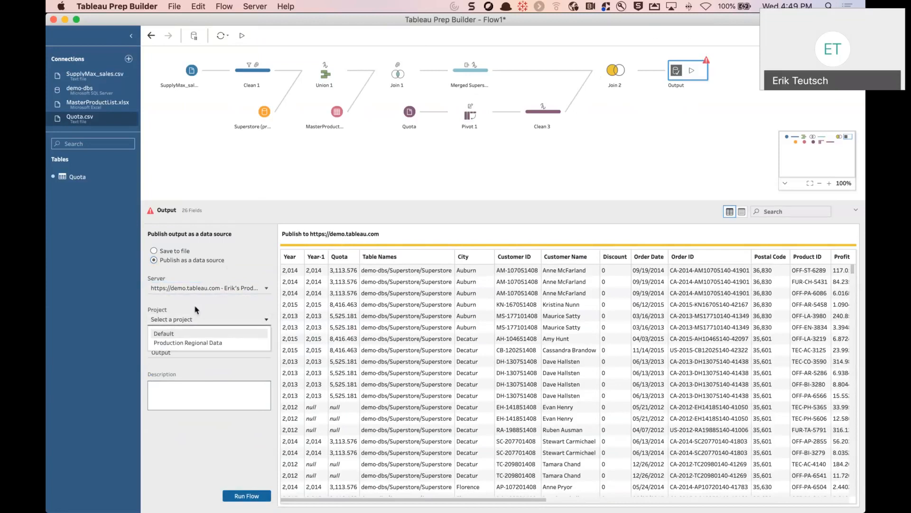
left_click(178, 334)
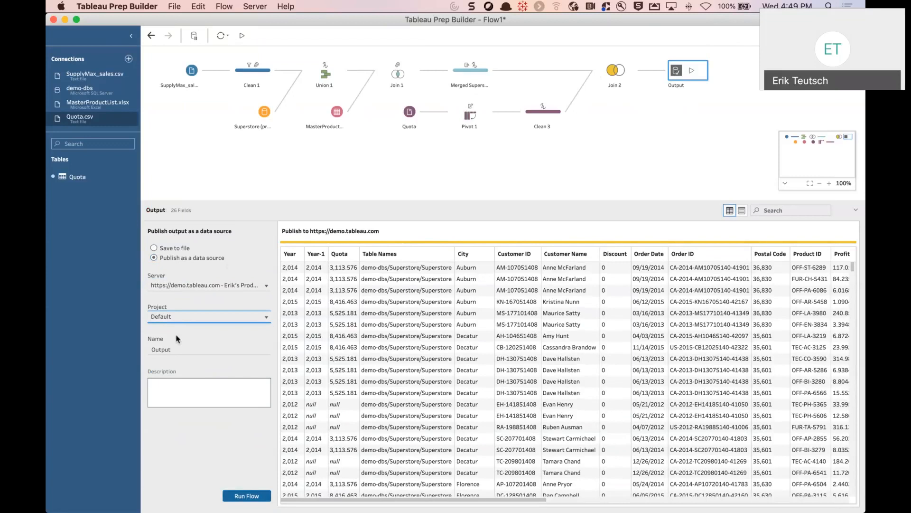
Name the published data source "Merger Data Superstore" and run the flow.
left_click(177, 349)
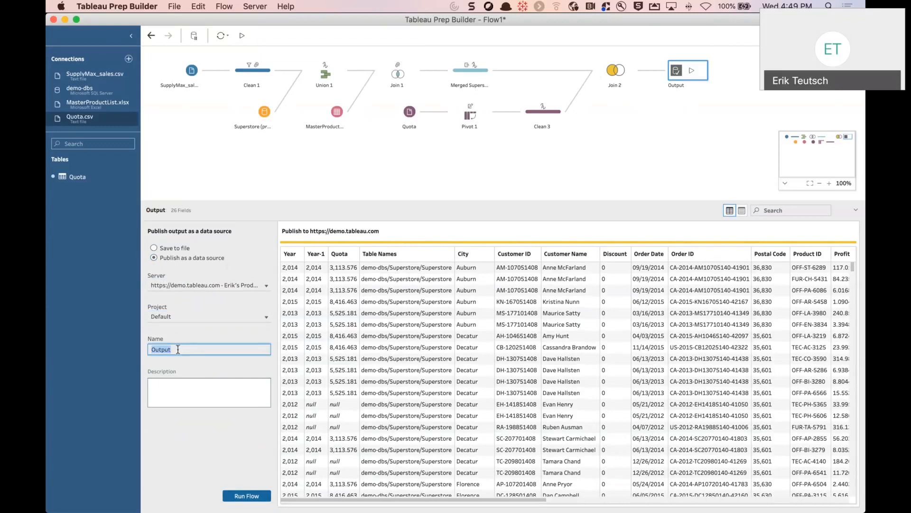
type("Merger")
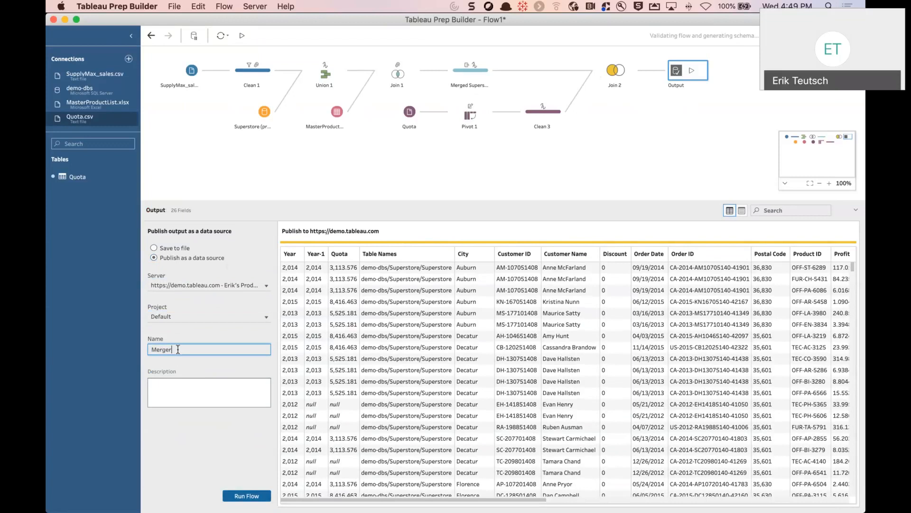
type(" Data")
type(" Super")
type("sote")
key("BackSpace")
key("BackSpace")
key("BackSpace")
type("tore")
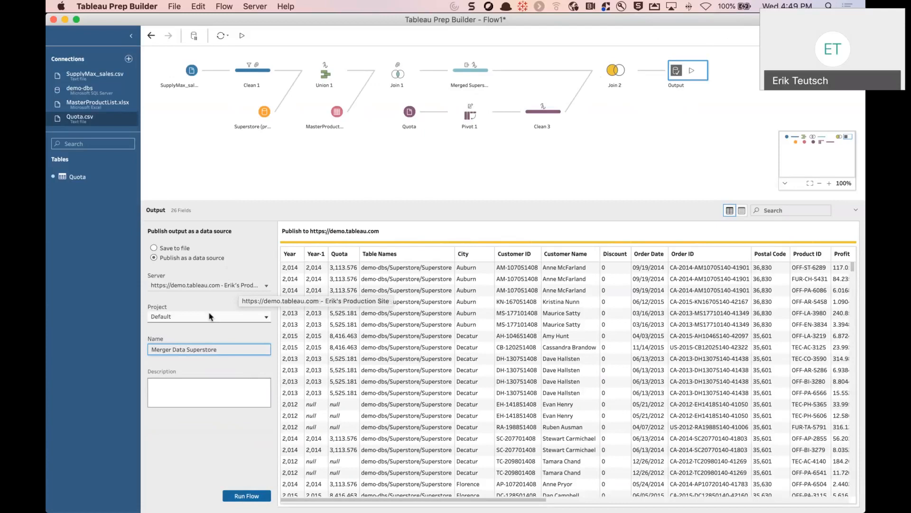
left_click(243, 496)
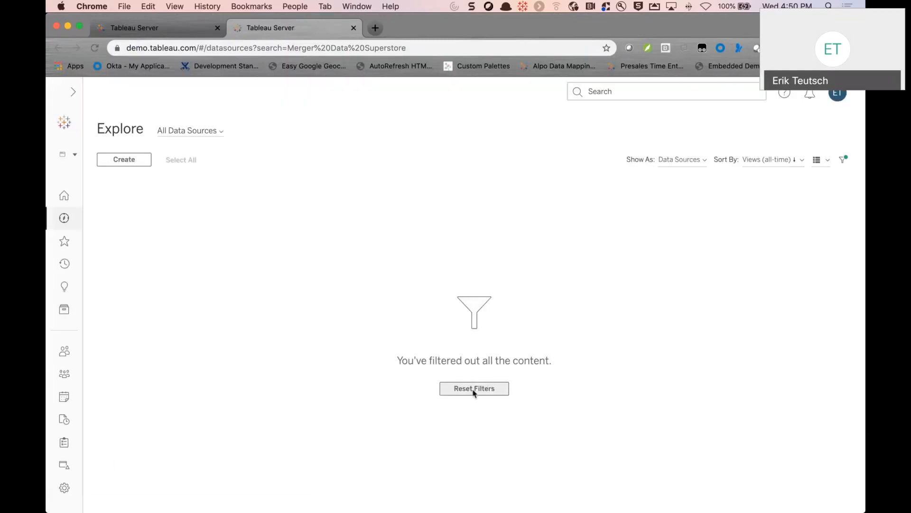
Try to explore the production site's projects in the already signed-in Tableau Server session, reselecting the production site.
left_click(162, 20)
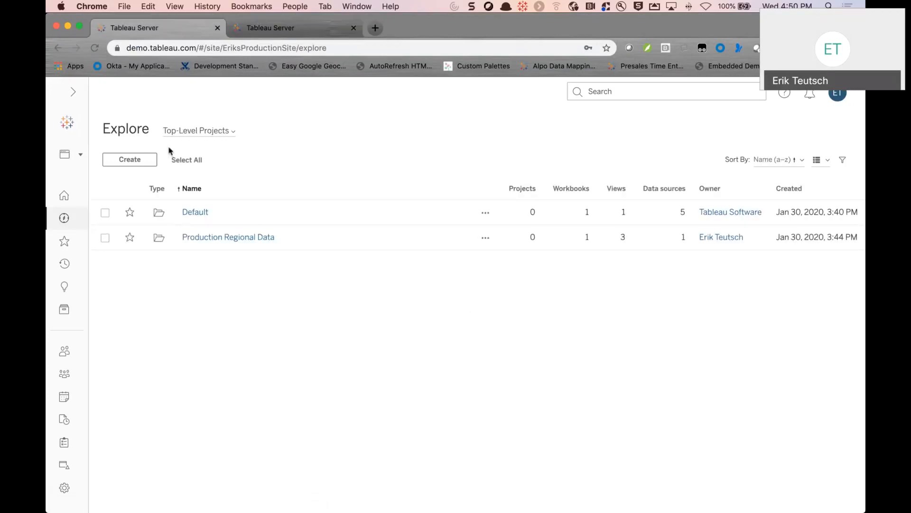
left_click(193, 218)
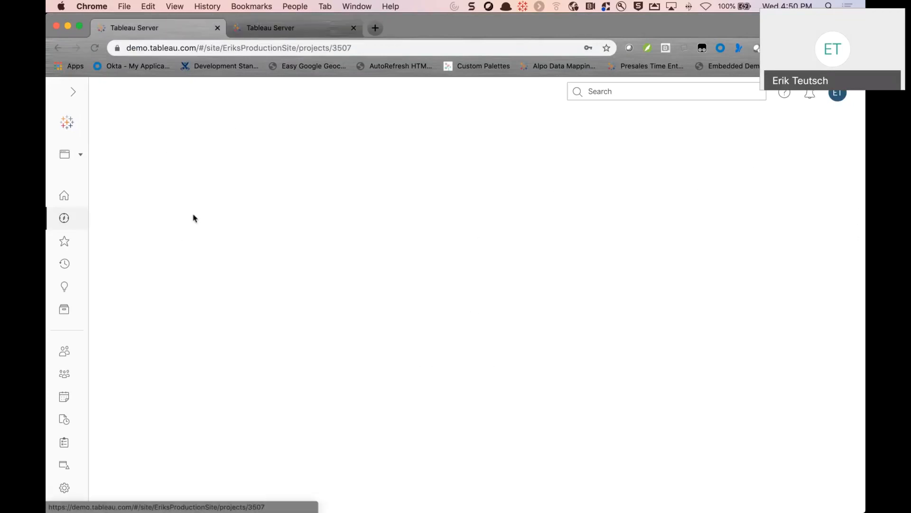
left_click(63, 218)
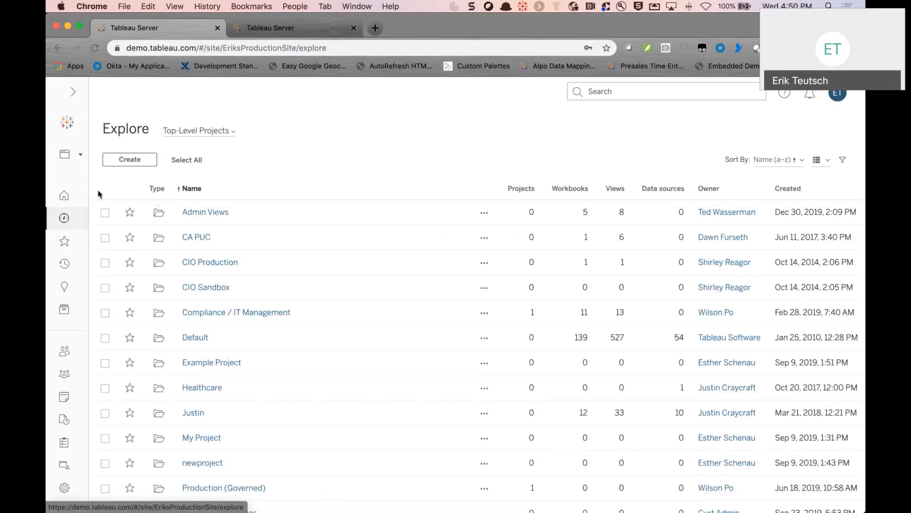
left_click(80, 155)
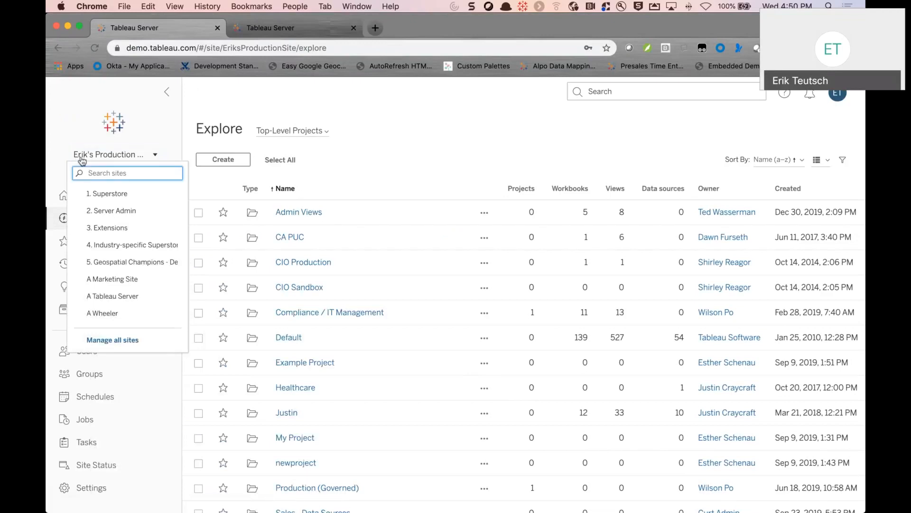
type("erik")
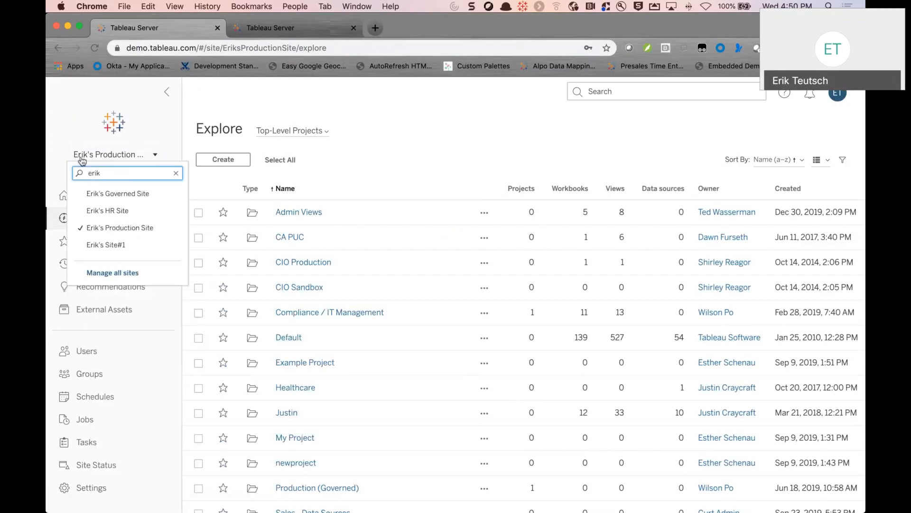
left_click(94, 230)
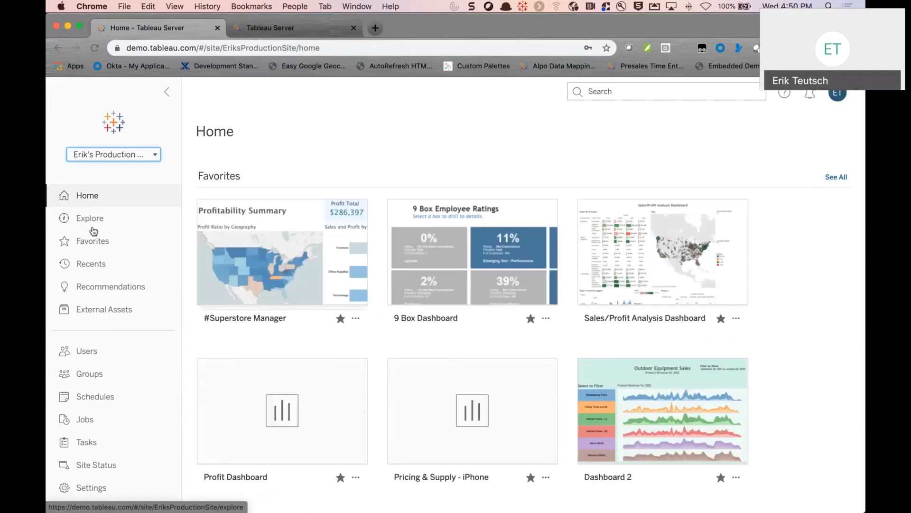
left_click(64, 219)
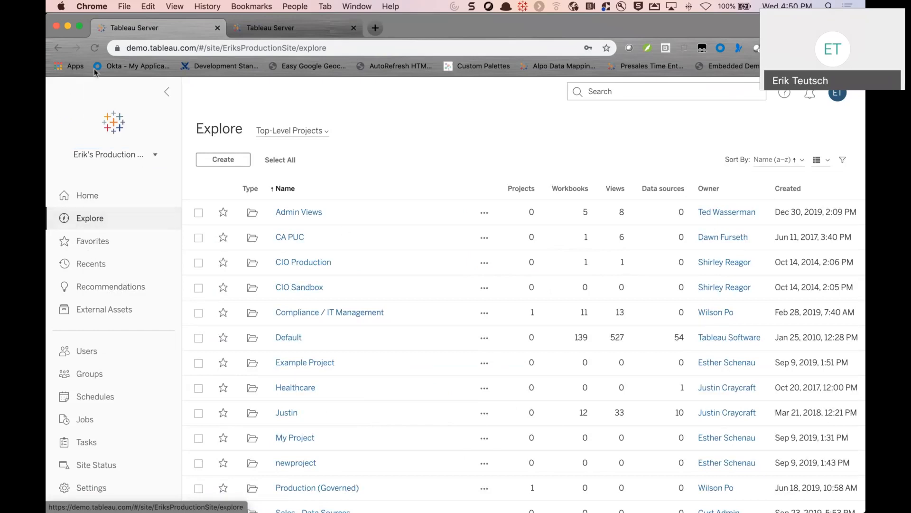
Sign out of Tableau Server and back in with the saved credentials, choosing the production site.
left_click(838, 97)
left_click(817, 148)
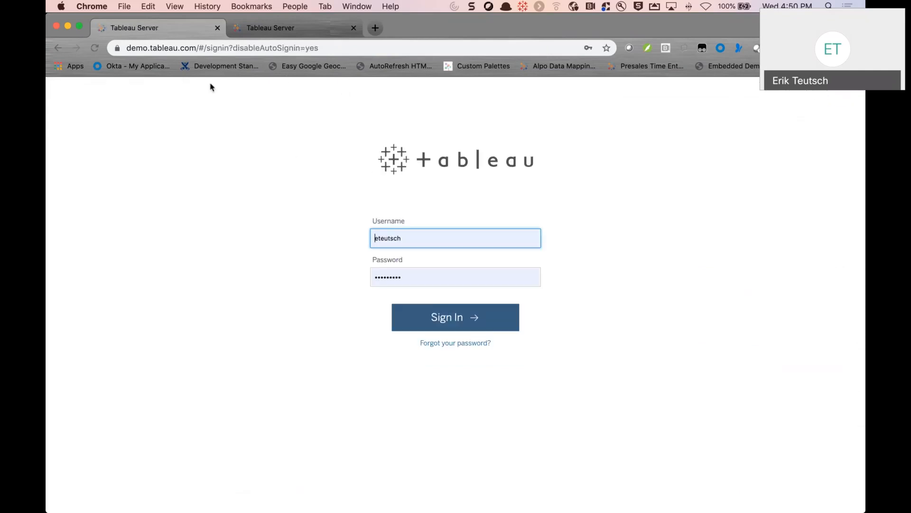
left_click(441, 313)
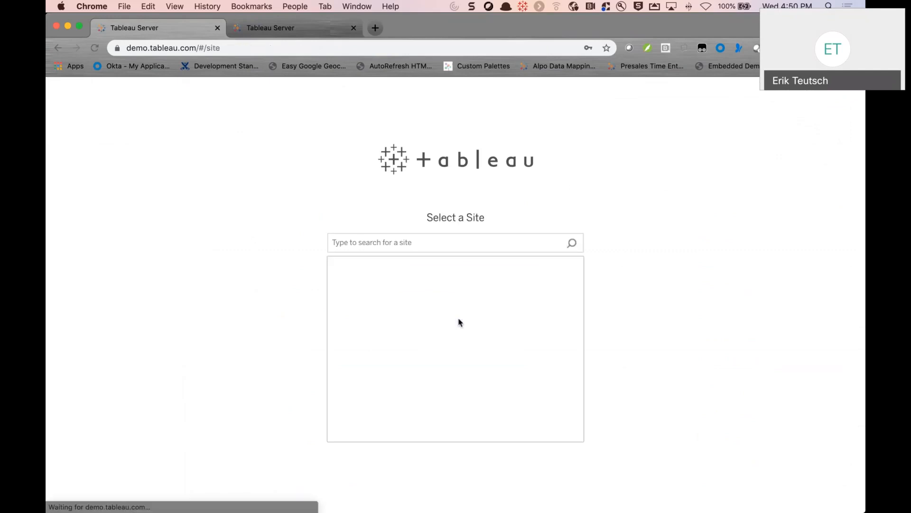
type("eri")
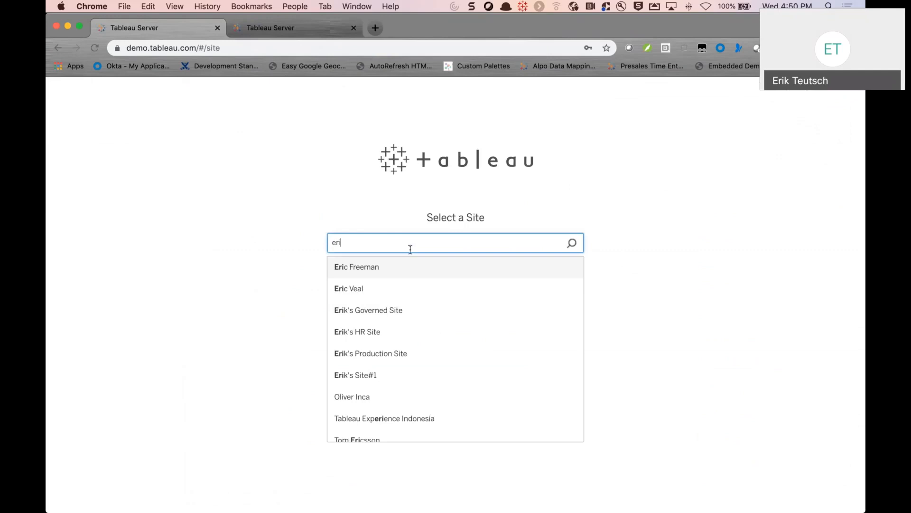
type("ks")
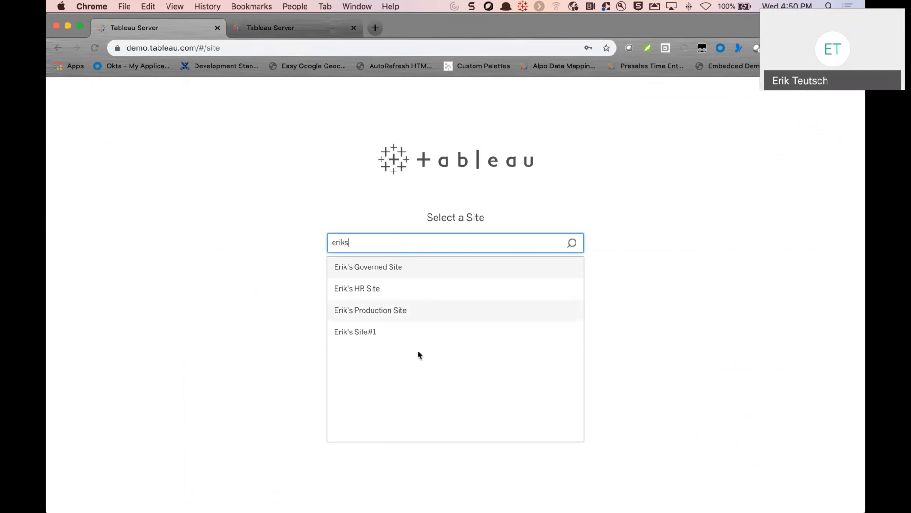
left_click(409, 312)
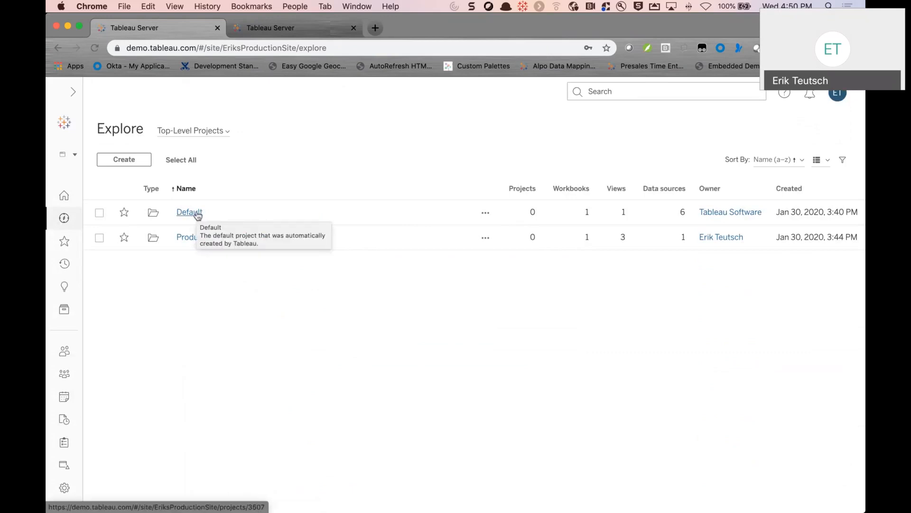
Open the Default project and sort its content by modified date, newest first, to check the published data source.
left_click(196, 212)
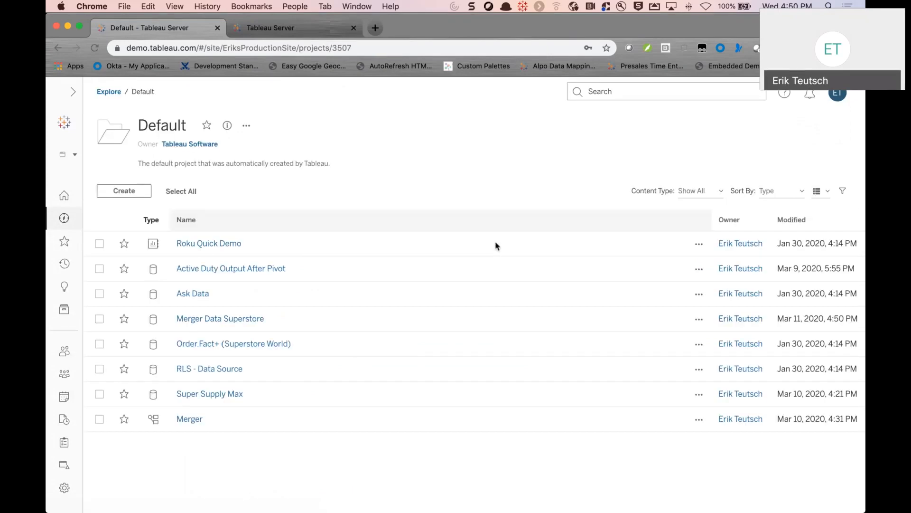
left_click(709, 196)
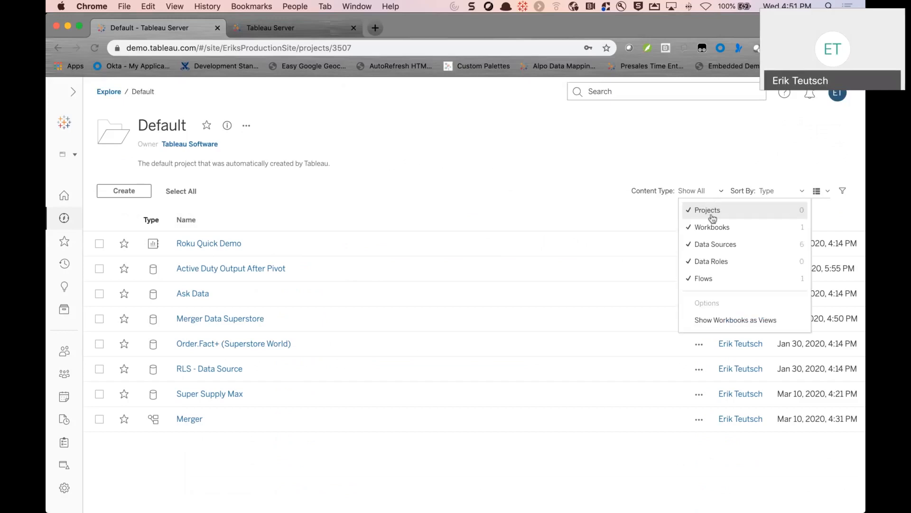
left_click(585, 218)
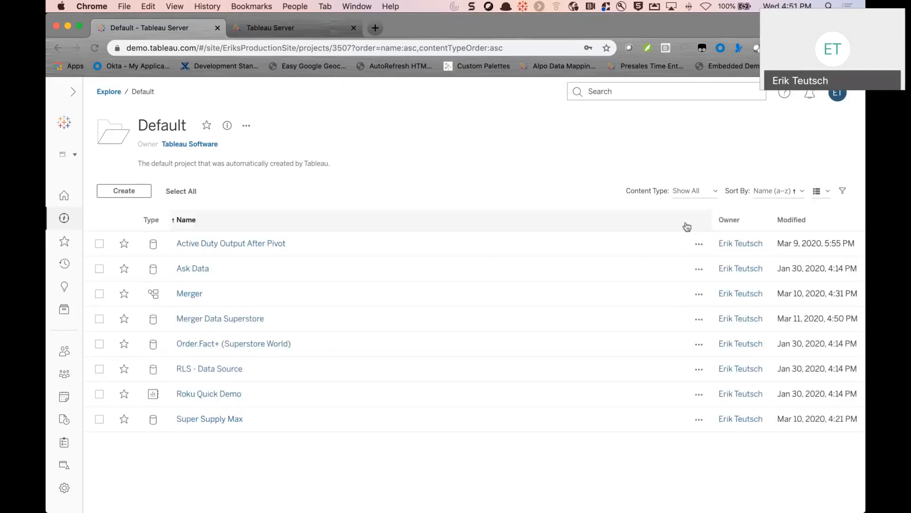
left_click(780, 226)
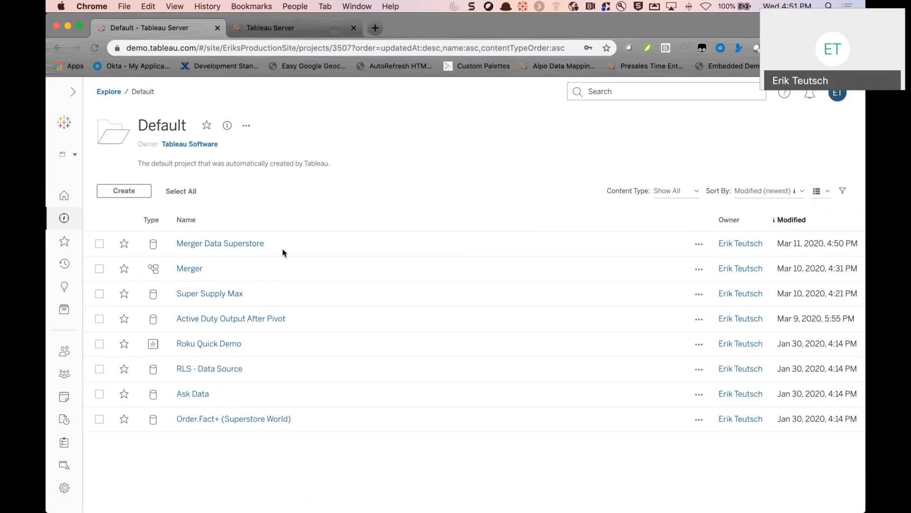
Switch back to Tableau Prep Builder and publish the flow to the Default project under the name "Merger Flow".
key("super+Tab")
left_click(456, 319)
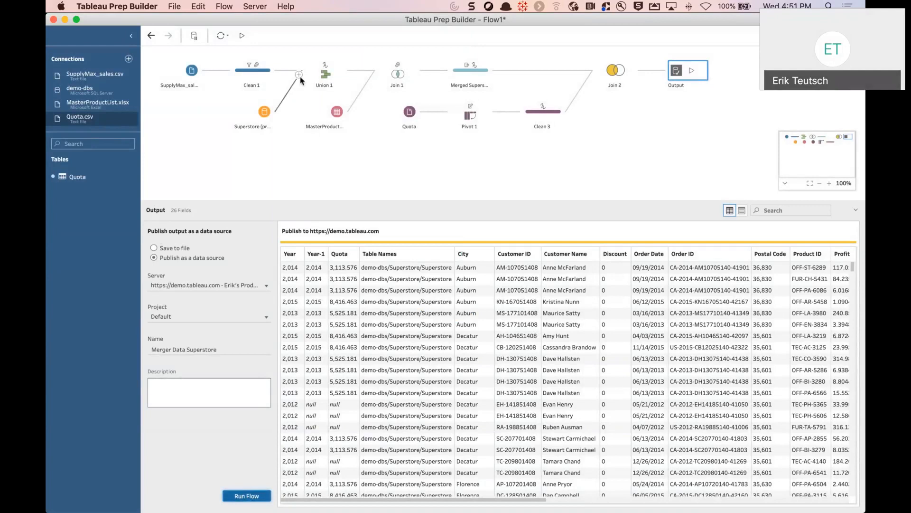
left_click(258, 8)
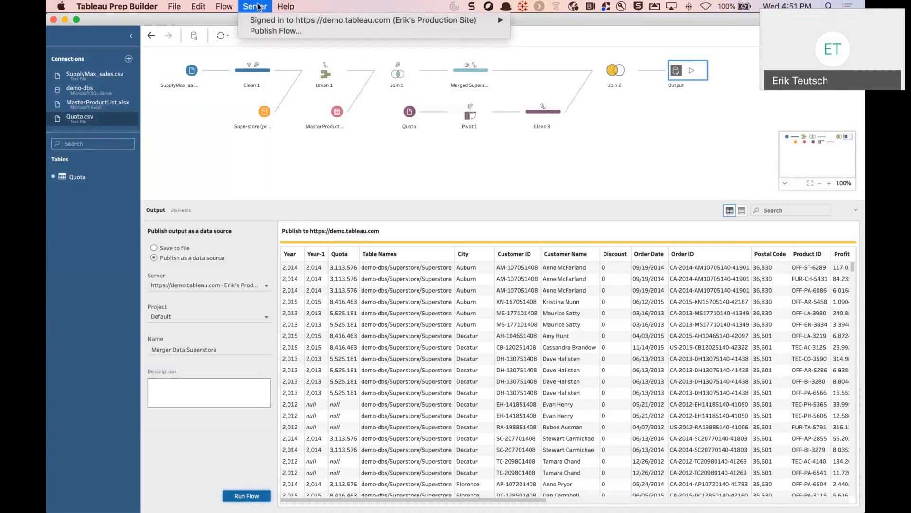
left_click(260, 32)
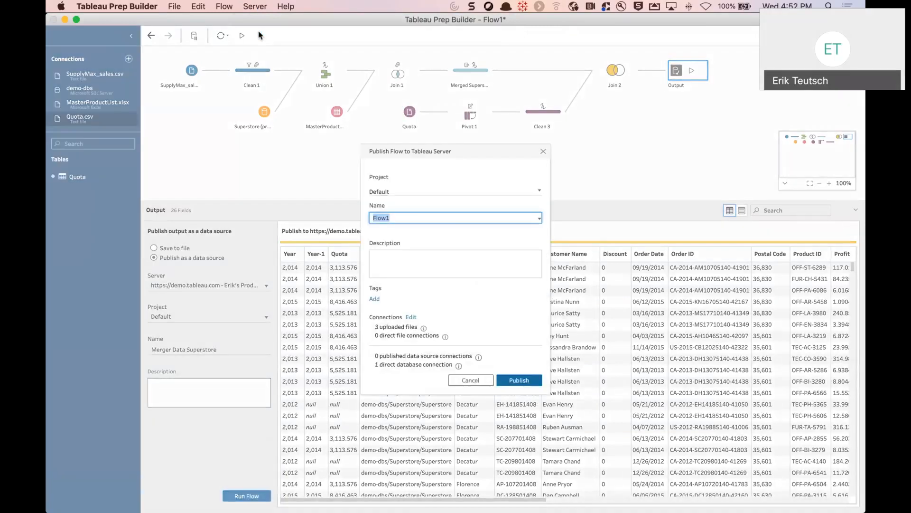
type("Merger Flow")
left_click(394, 192)
left_click(441, 214)
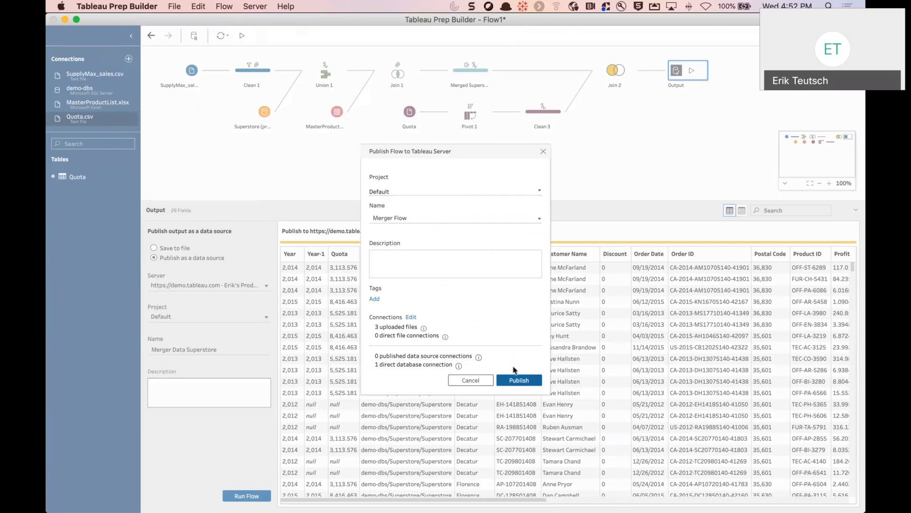
left_click(519, 380)
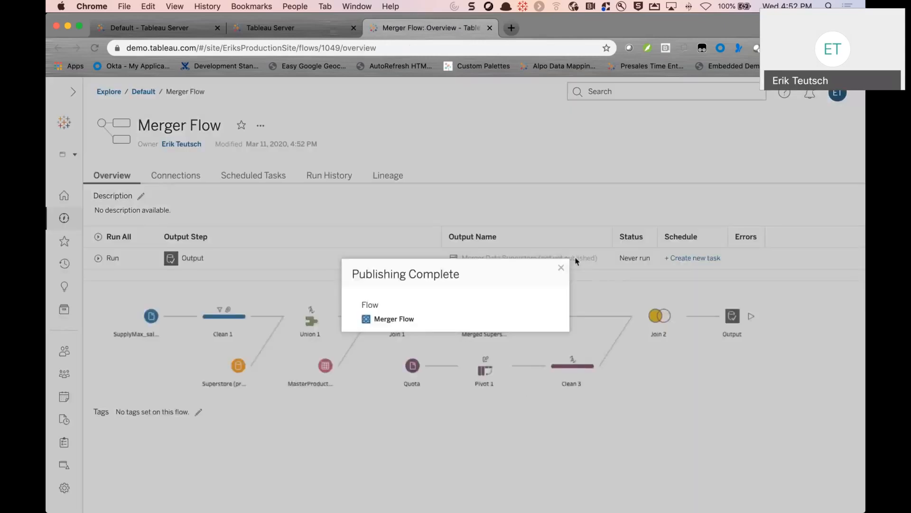
left_click(561, 267)
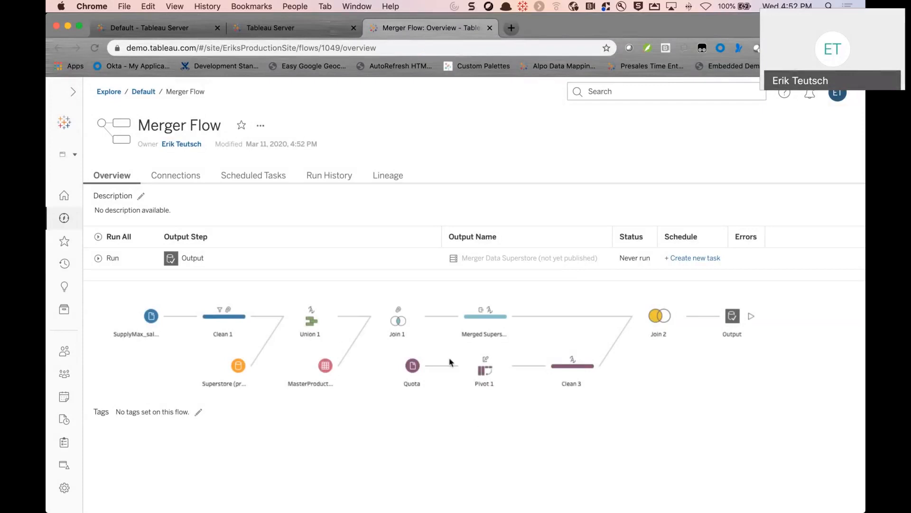
Examine the connections of the published Merger Flow and return to its overview.
left_click(187, 180)
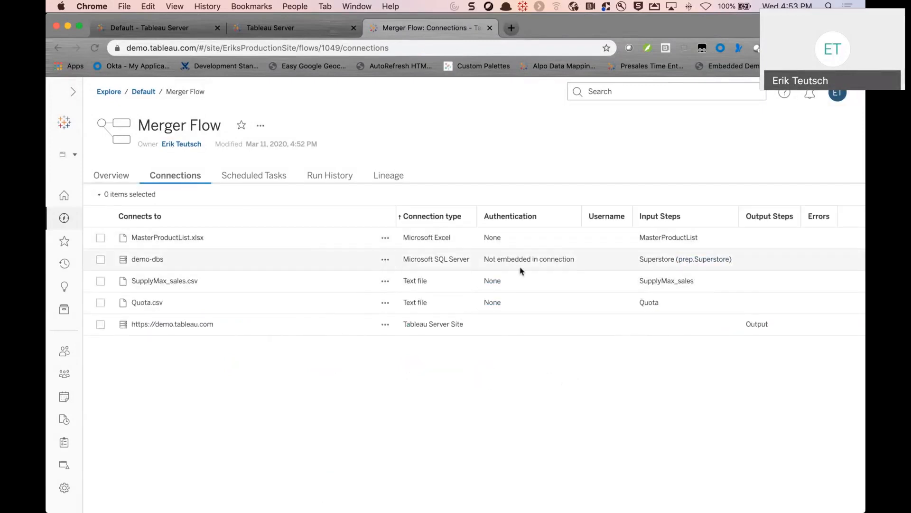
left_click(115, 178)
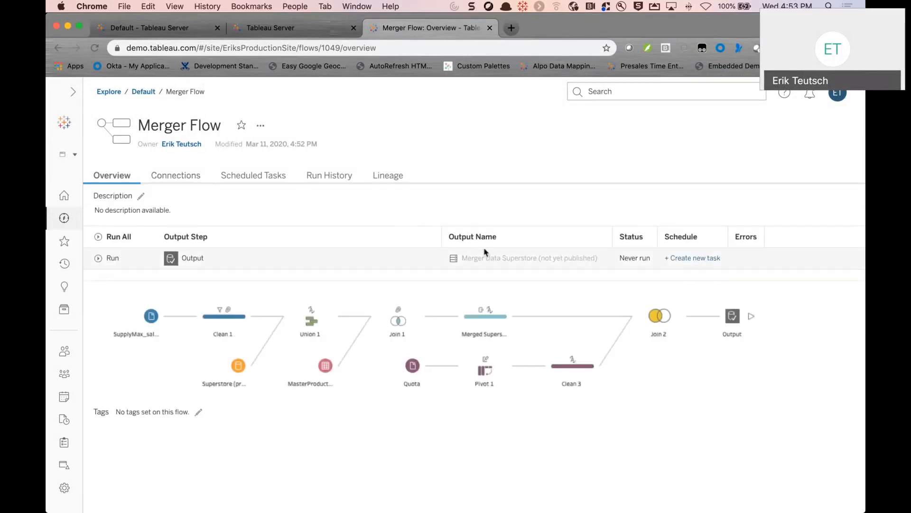
Start a new Merger Flow task with the "Run Flow - Every Sunday - 4:00PM" schedule, but cancel it without creating the task.
left_click(704, 262)
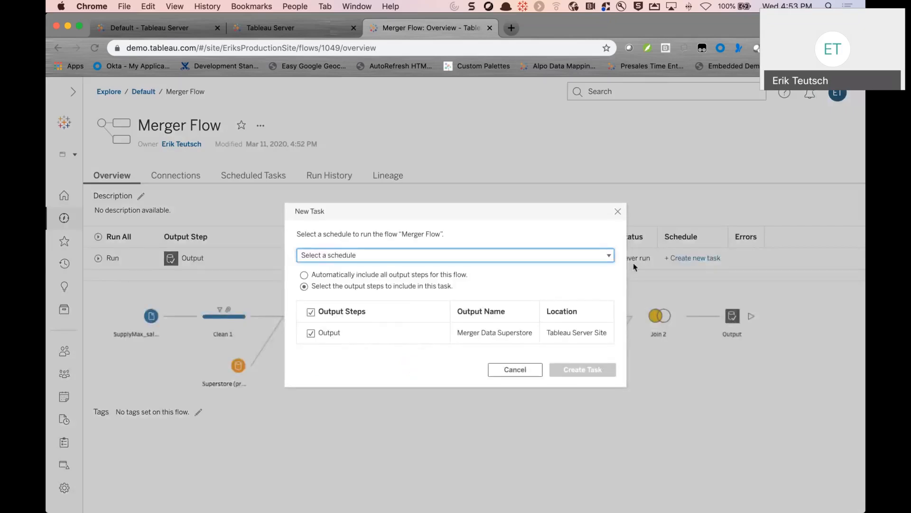
left_click(460, 255)
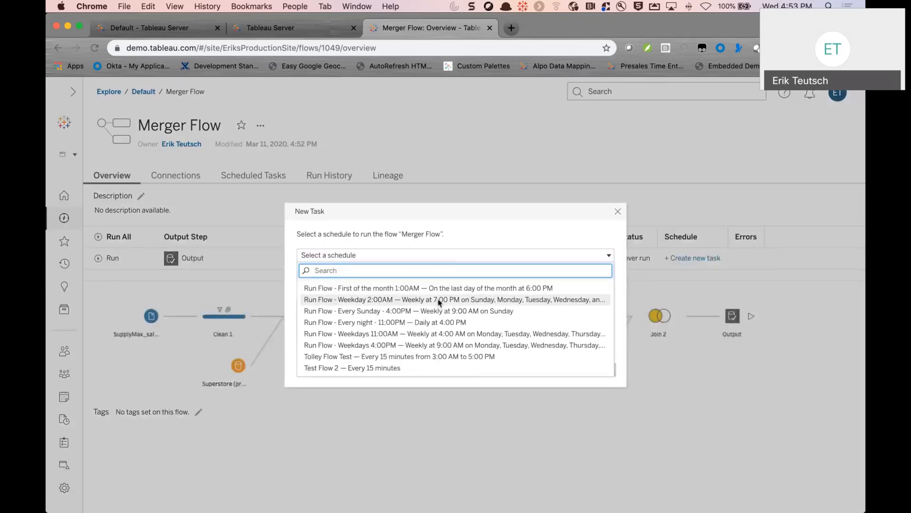
left_click(441, 311)
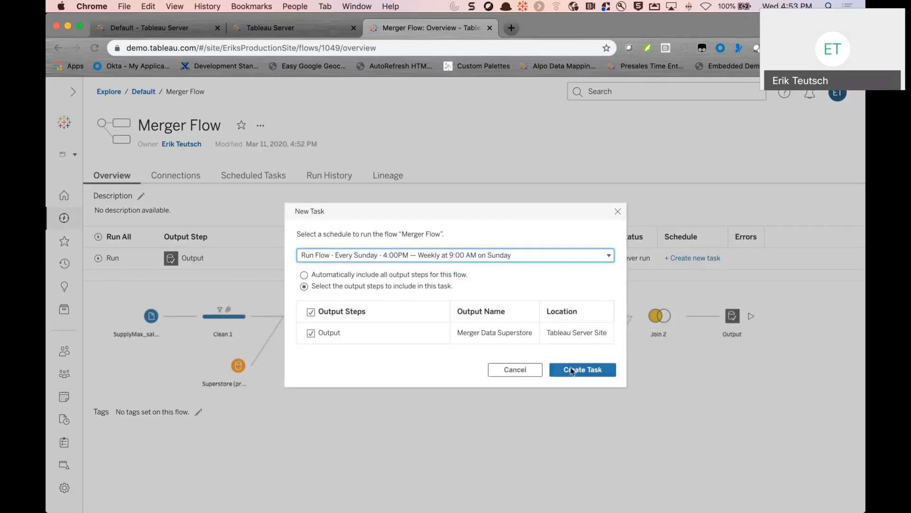
left_click(507, 370)
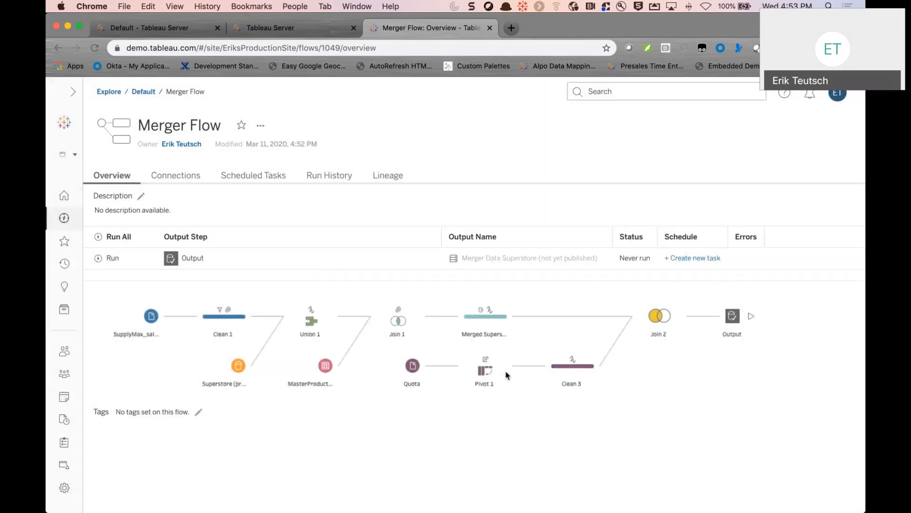